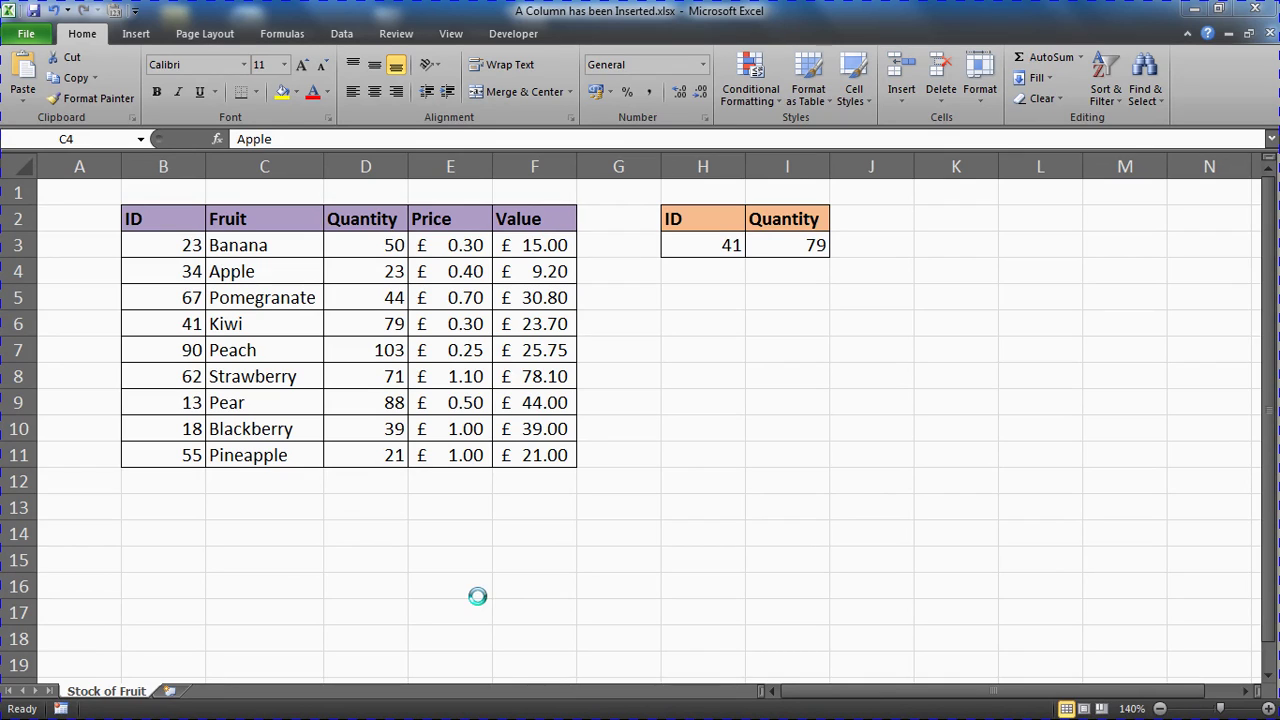
# Step: Inspect the Quantity lookup formula in I3 and confirm it unchanged
pyautogui.click(791, 245)
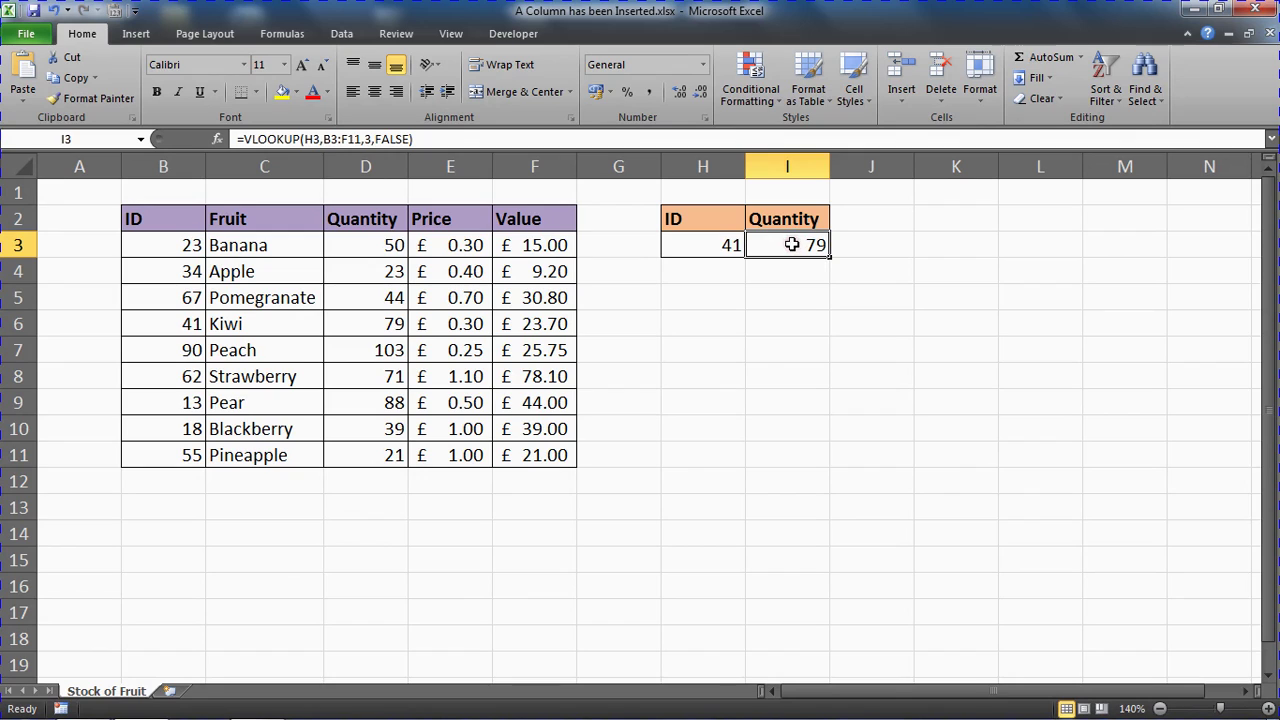
pyautogui.doubleClick(795, 246)
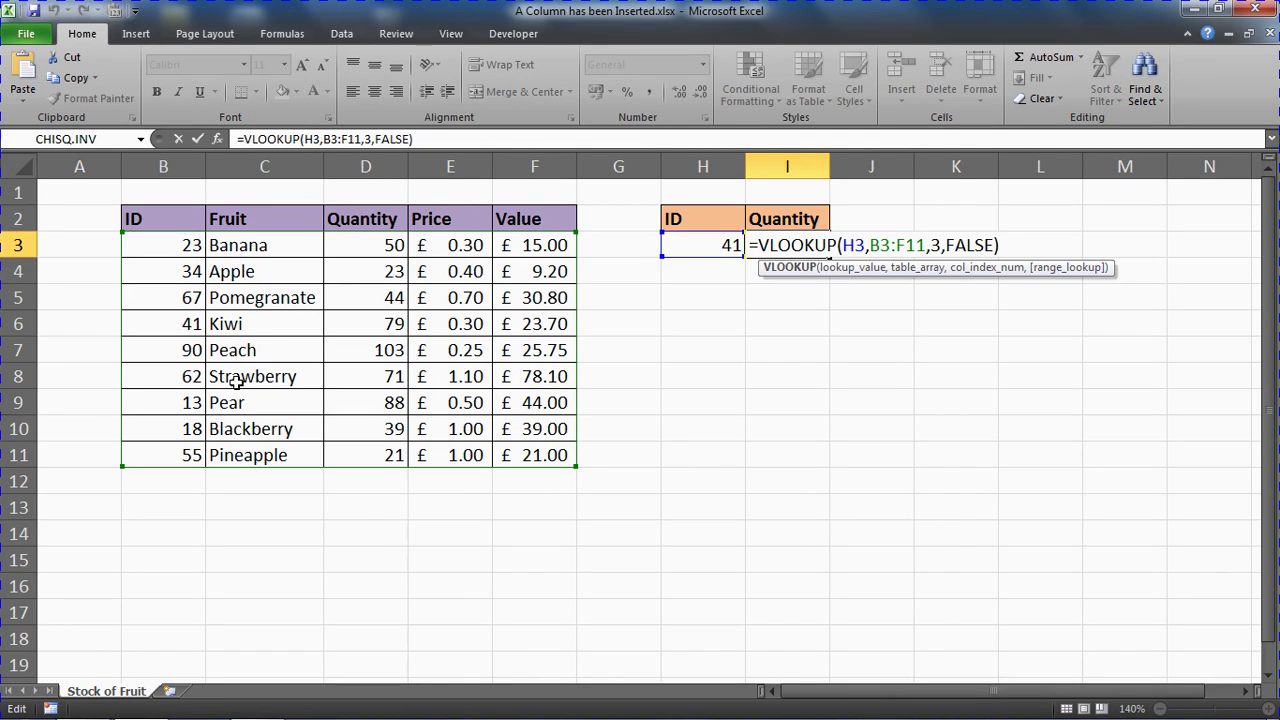
pyautogui.moveTo(712, 258); pyautogui.dragTo(716, 256)
pyautogui.press('Return')
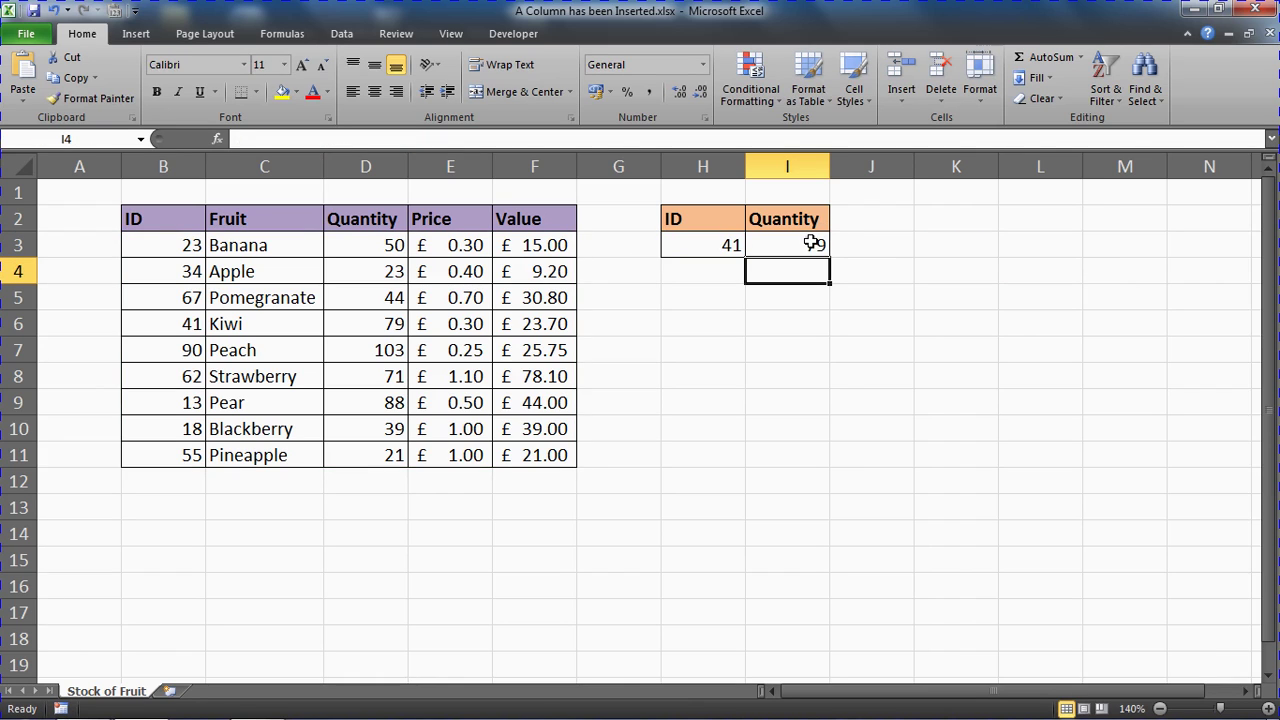
# Step: Insert a blank column at D, before the Quantity column
pyautogui.click(366, 165)
pyautogui.rightClick(366, 165)
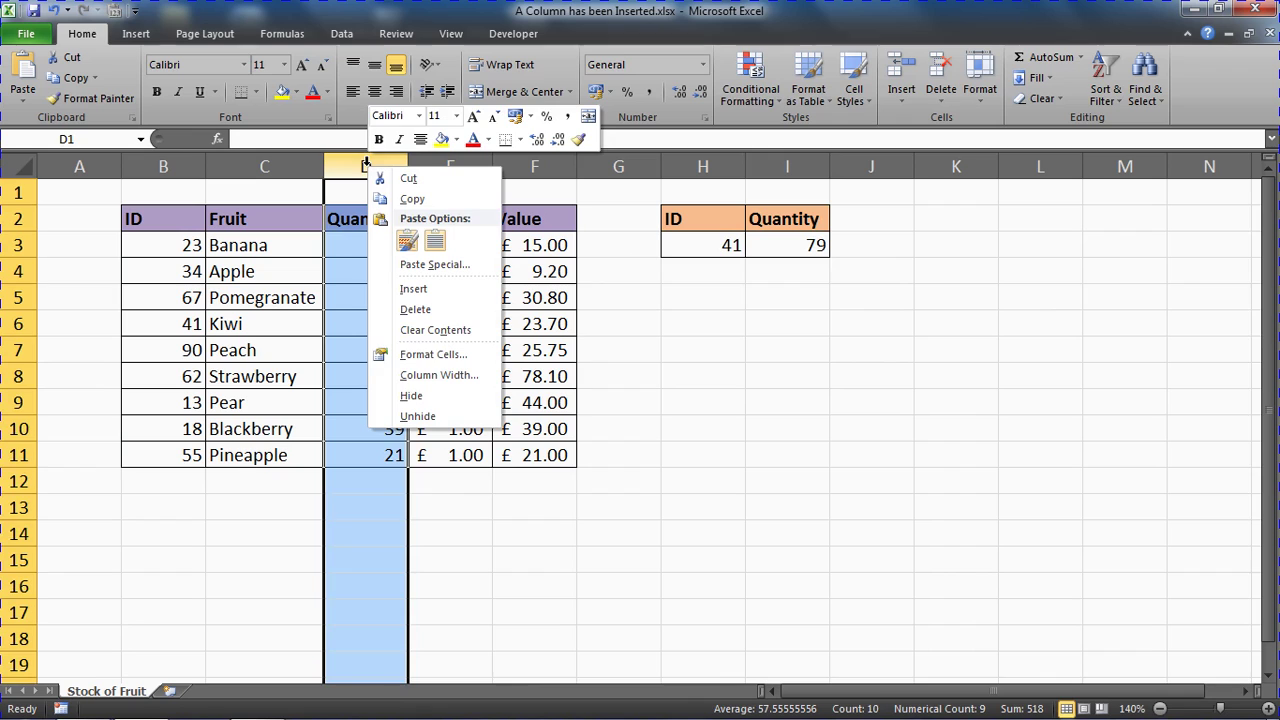
pyautogui.click(419, 291)
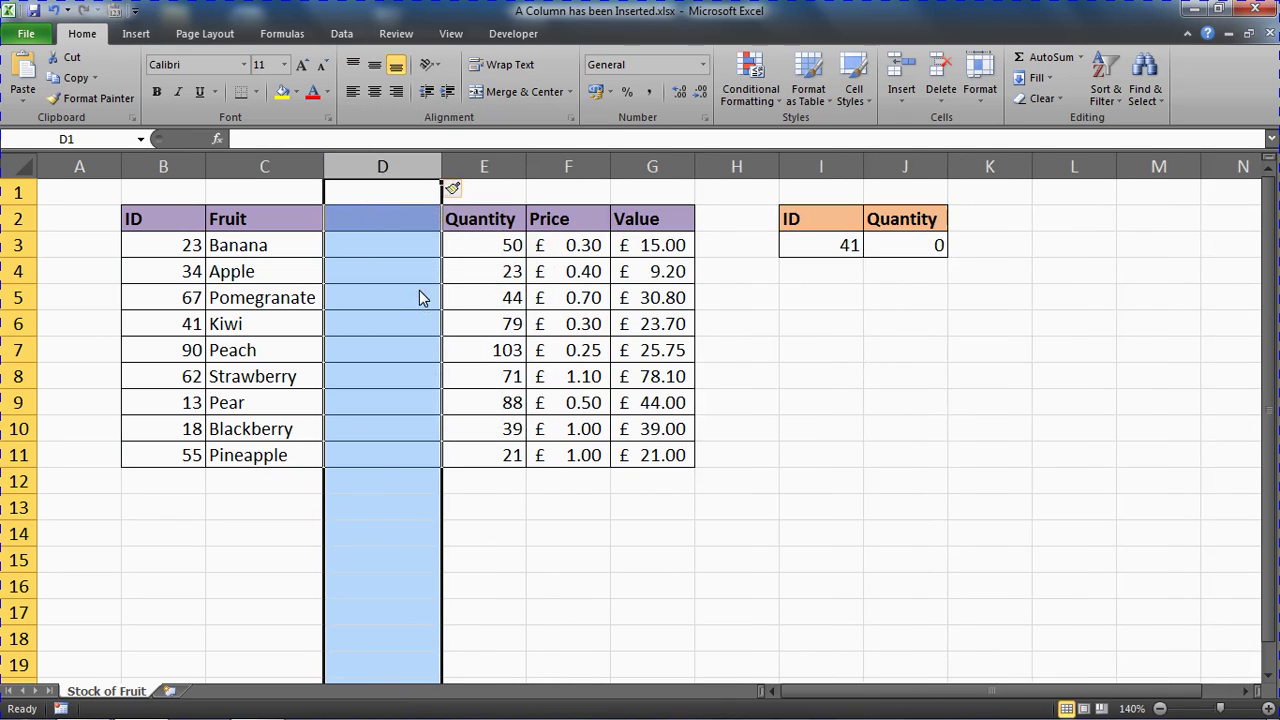
# Step: Inspect the shifted lookup in J3, whose fixed column index 3 now returns 0
pyautogui.click(877, 250)
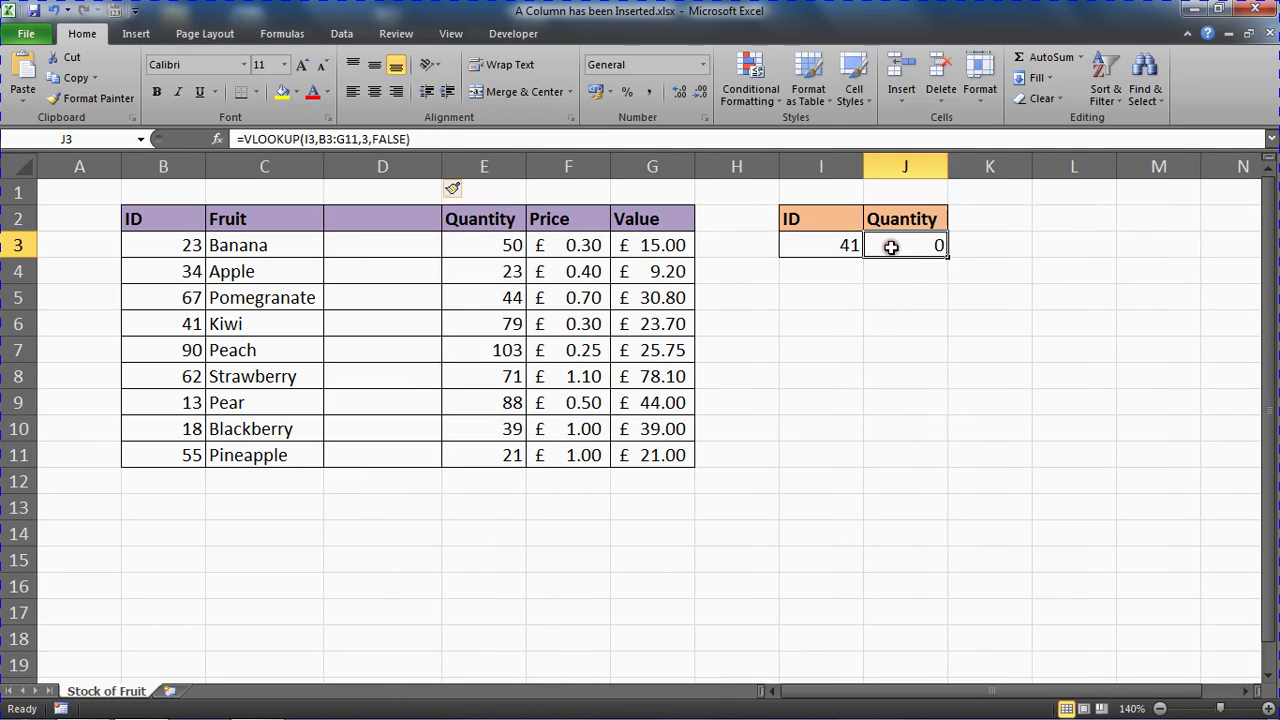
pyautogui.doubleClick(889, 247)
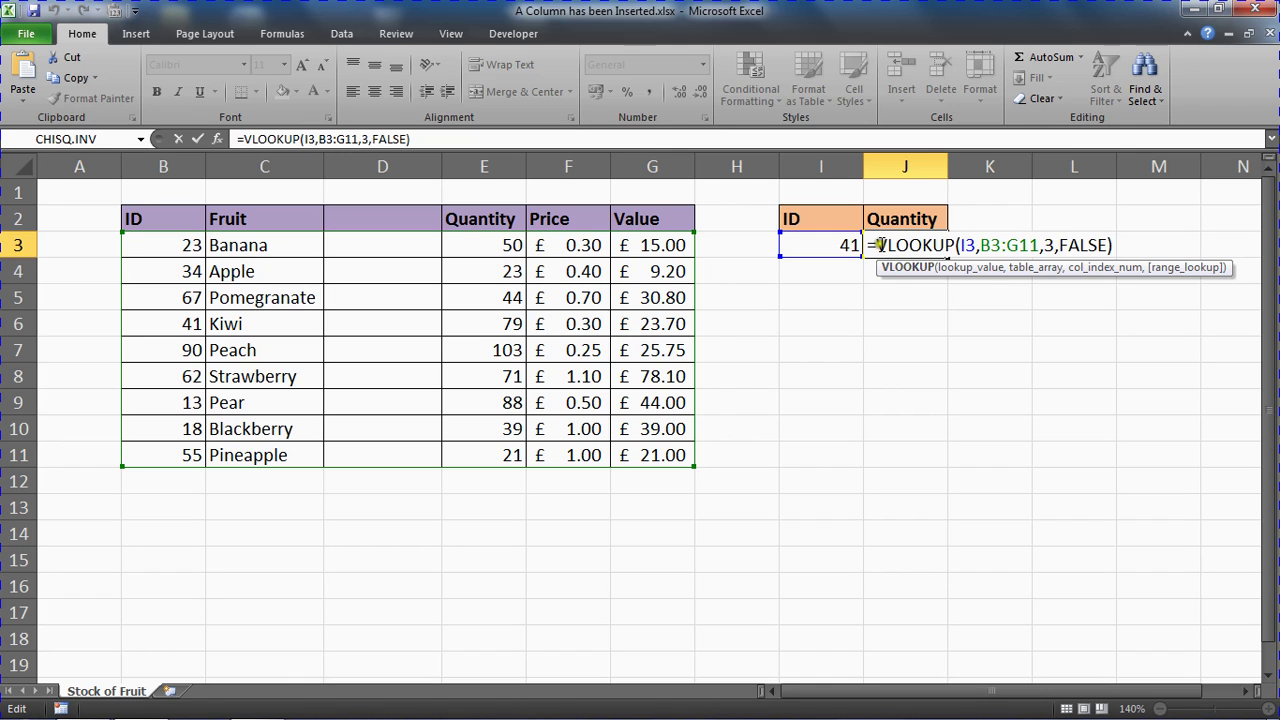
pyautogui.doubleClick(1048, 245)
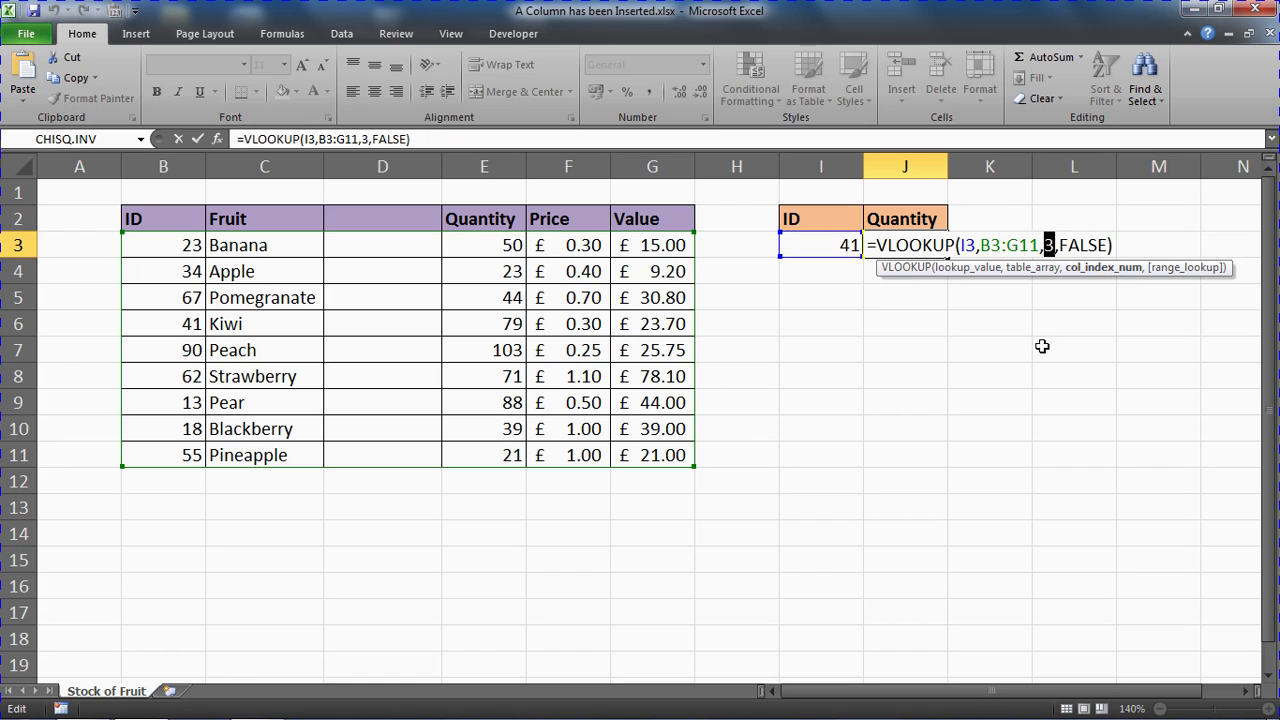
pyautogui.press('Escape')
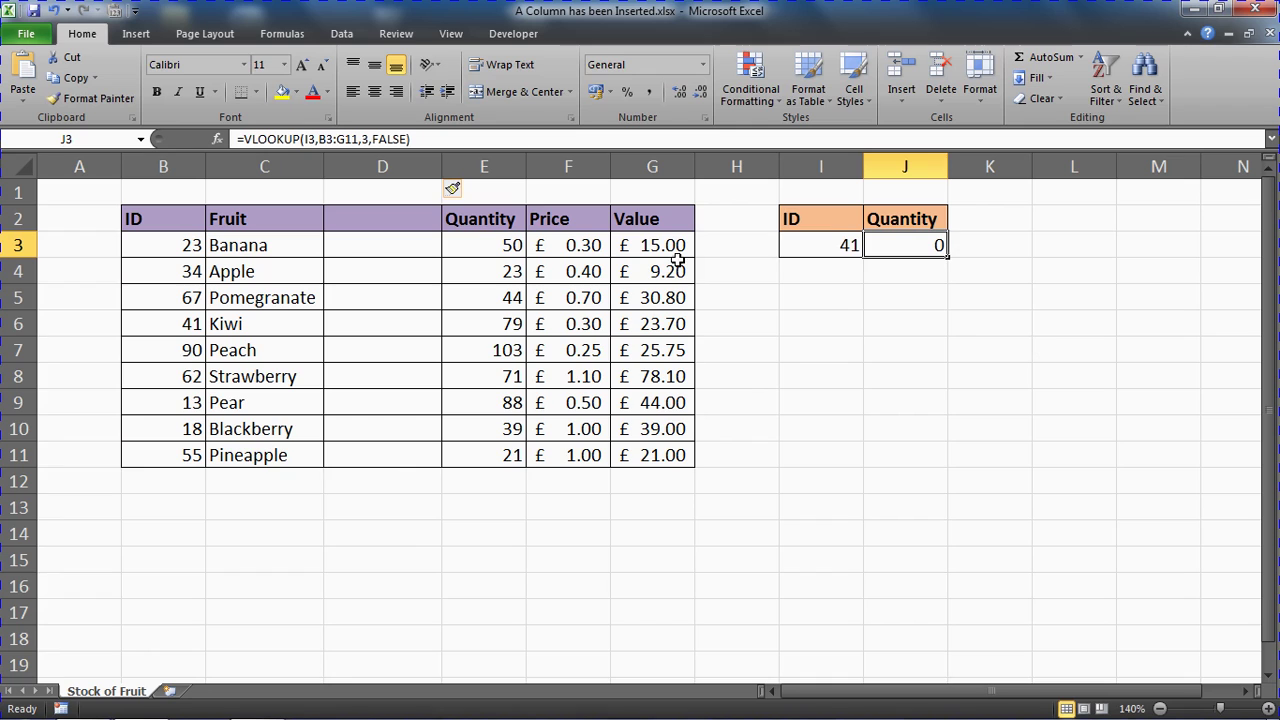
# Step: Delete the empty column D so the lookup returns 79, then show the Review options
pyautogui.rightClick(409, 170)
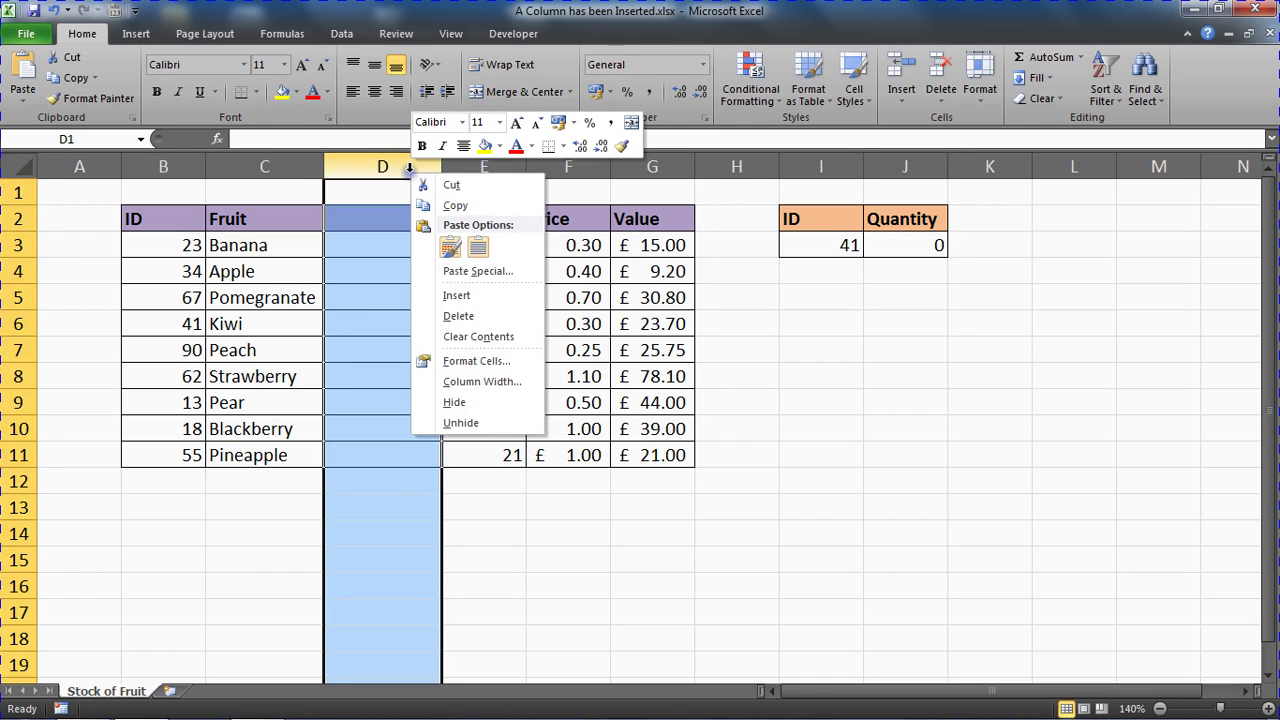
pyautogui.click(452, 316)
pyautogui.click(455, 343)
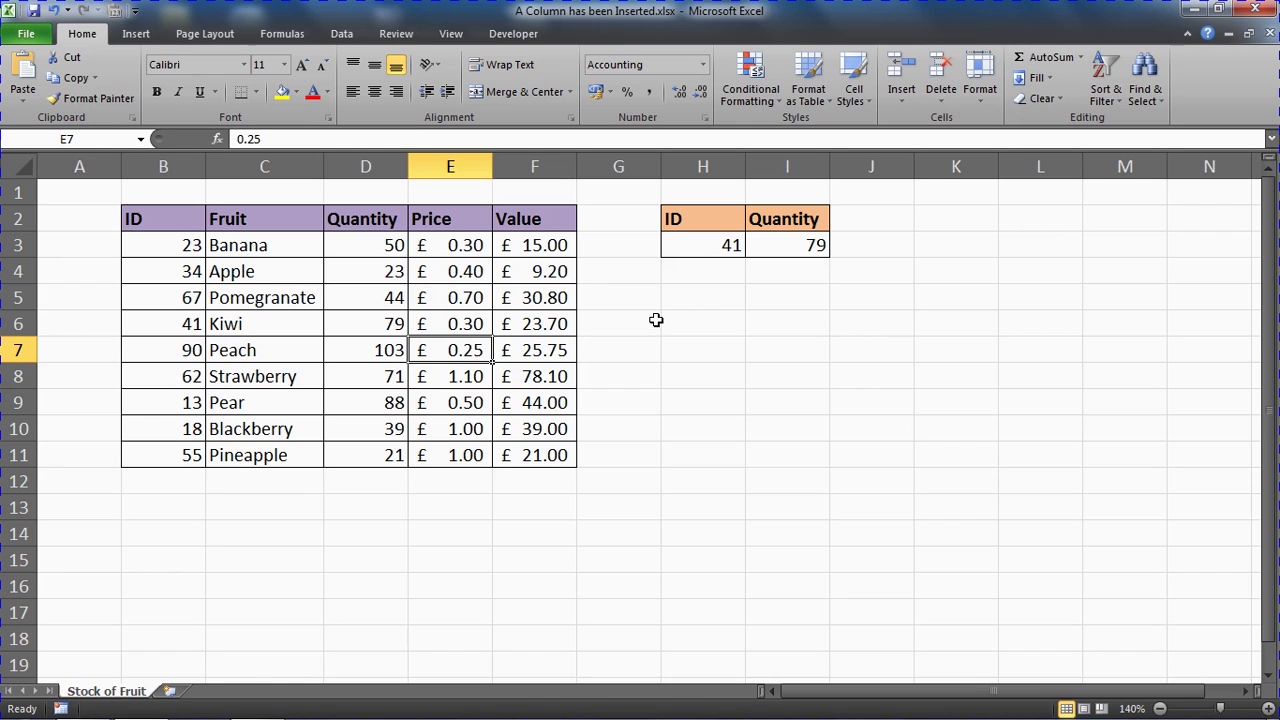
pyautogui.click(400, 34)
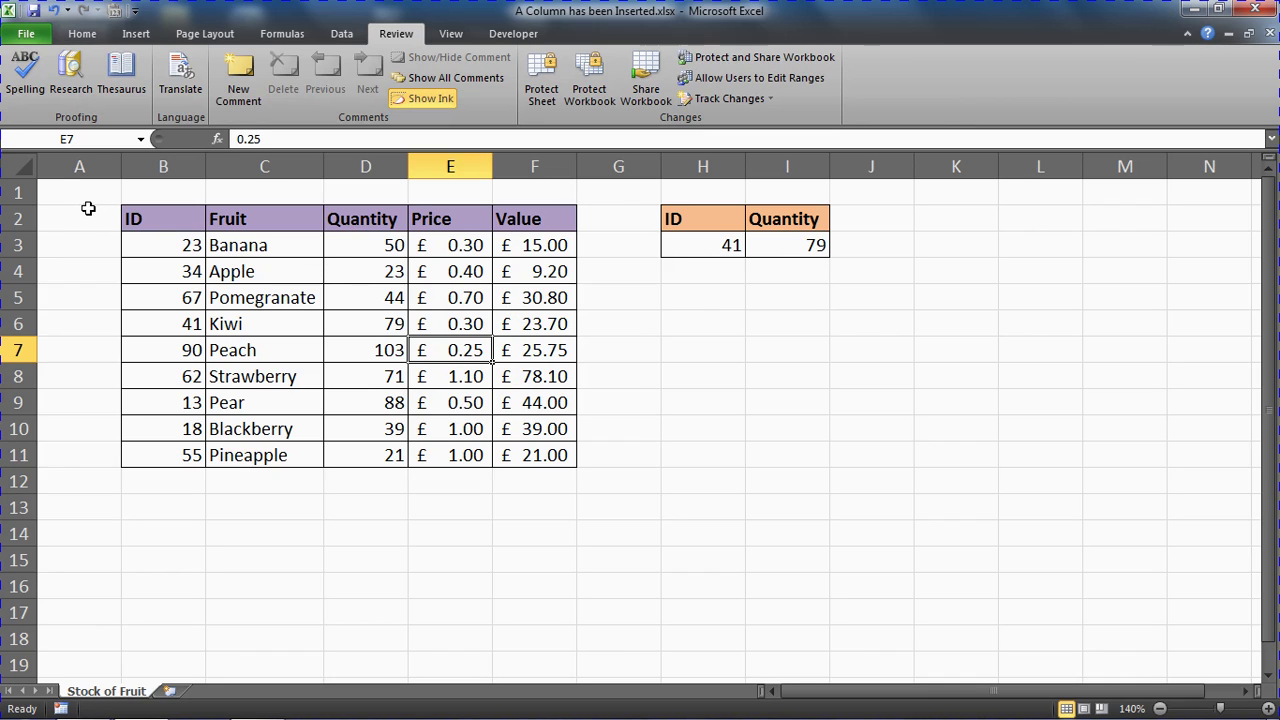
# Step: Clear the Locked protection setting for all cells on the sheet via Format Cells
pyautogui.click(22, 166)
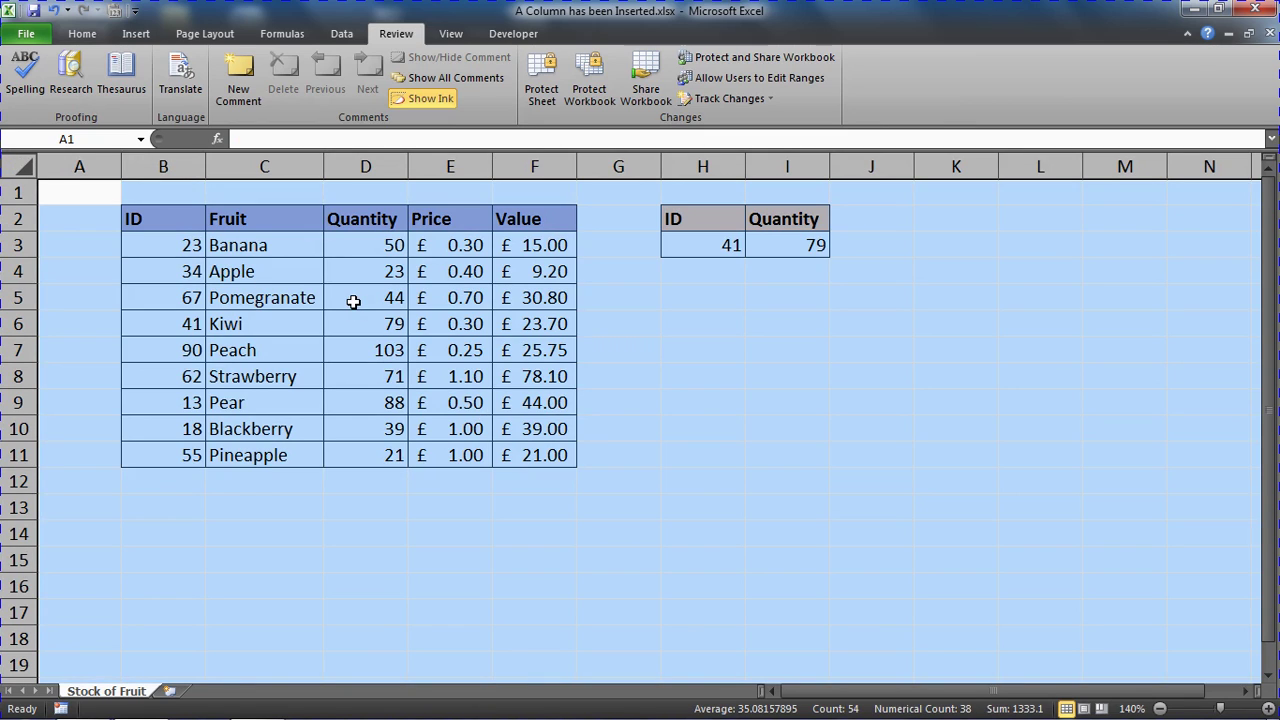
pyautogui.click(88, 35)
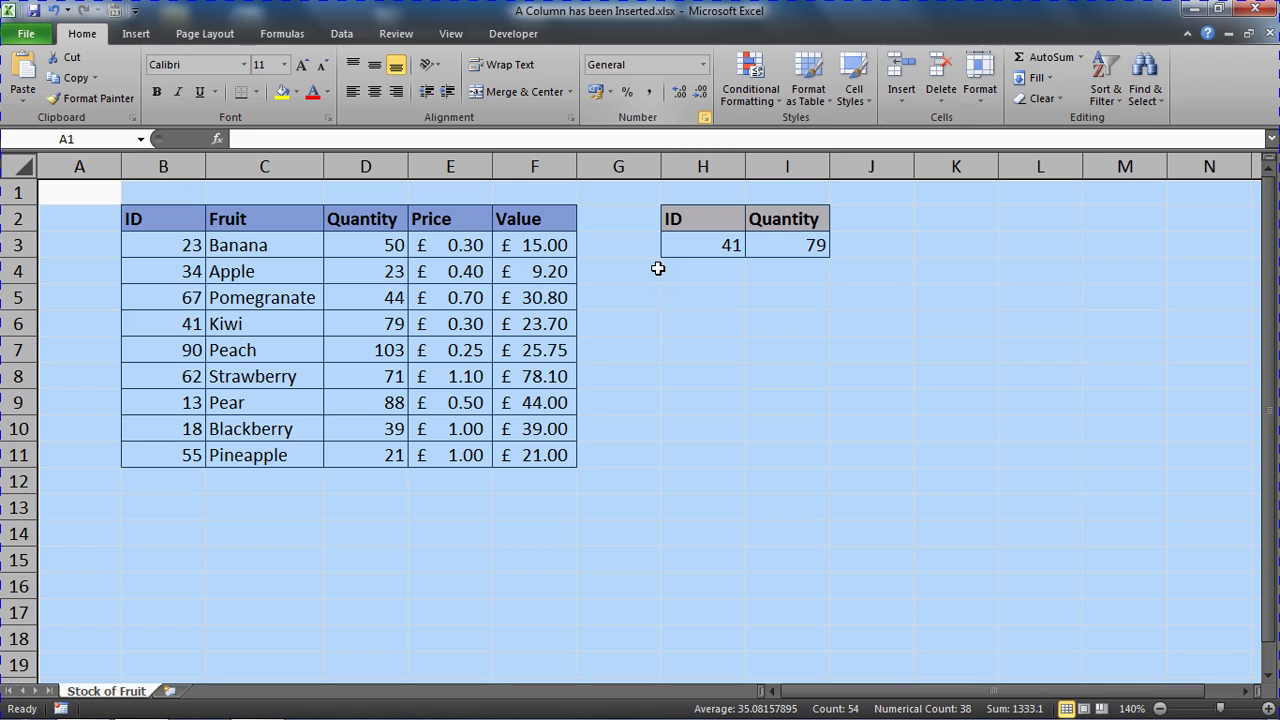
pyautogui.hotkey('ctrl', '1')
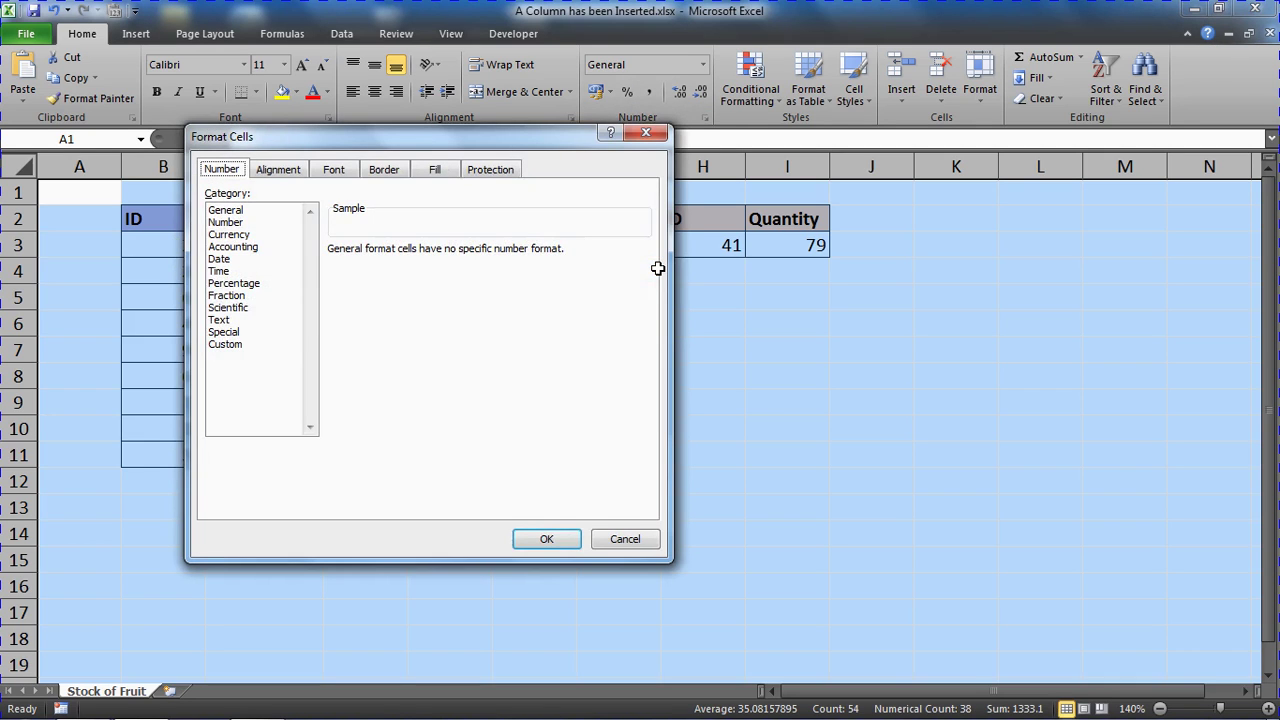
pyautogui.click(491, 169)
pyautogui.click(229, 197)
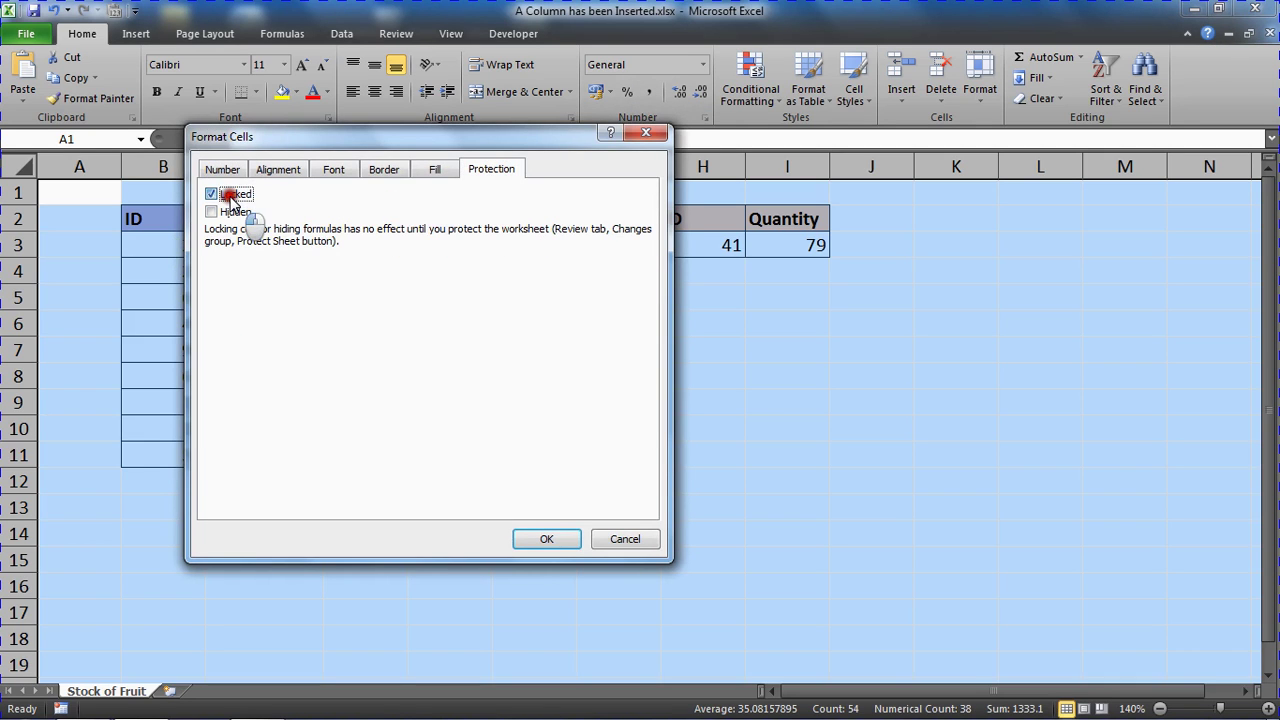
pyautogui.click(525, 540)
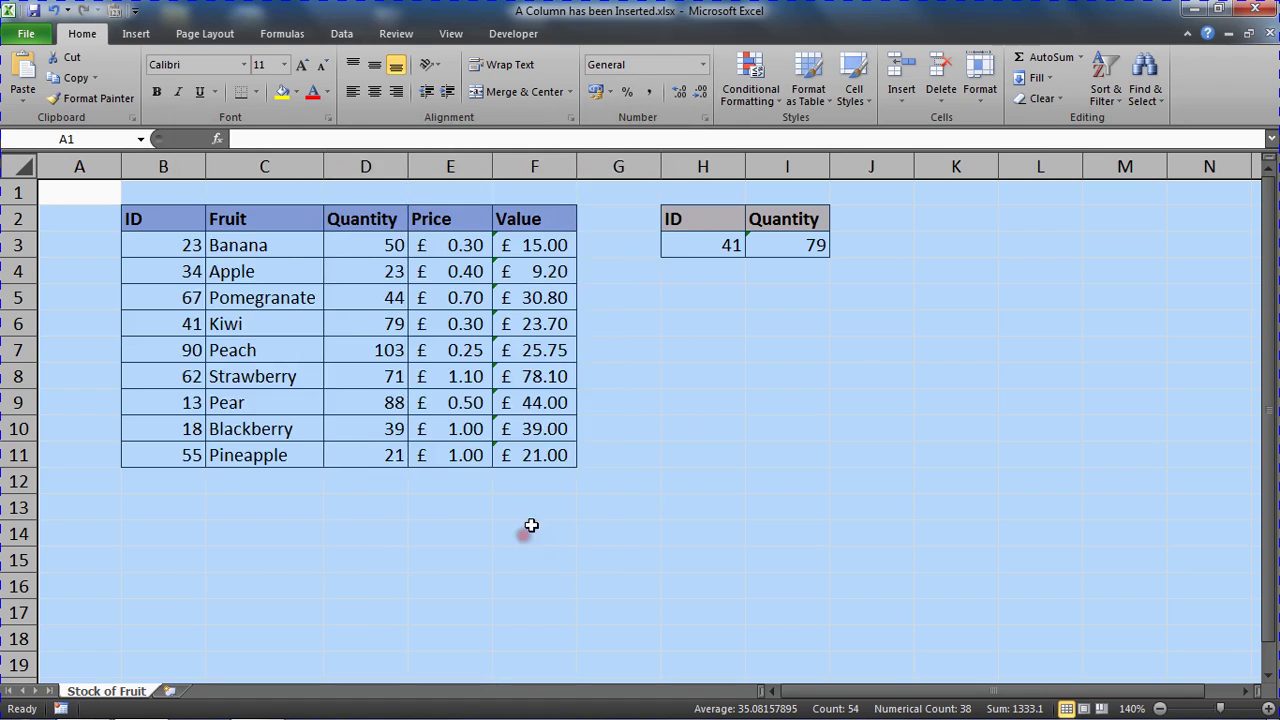
# Step: Select the Value formulas in column F from F3 downward
pyautogui.click(588, 482)
pyautogui.moveTo(515, 245); pyautogui.dragTo(553, 456)
pyautogui.click(672, 434)
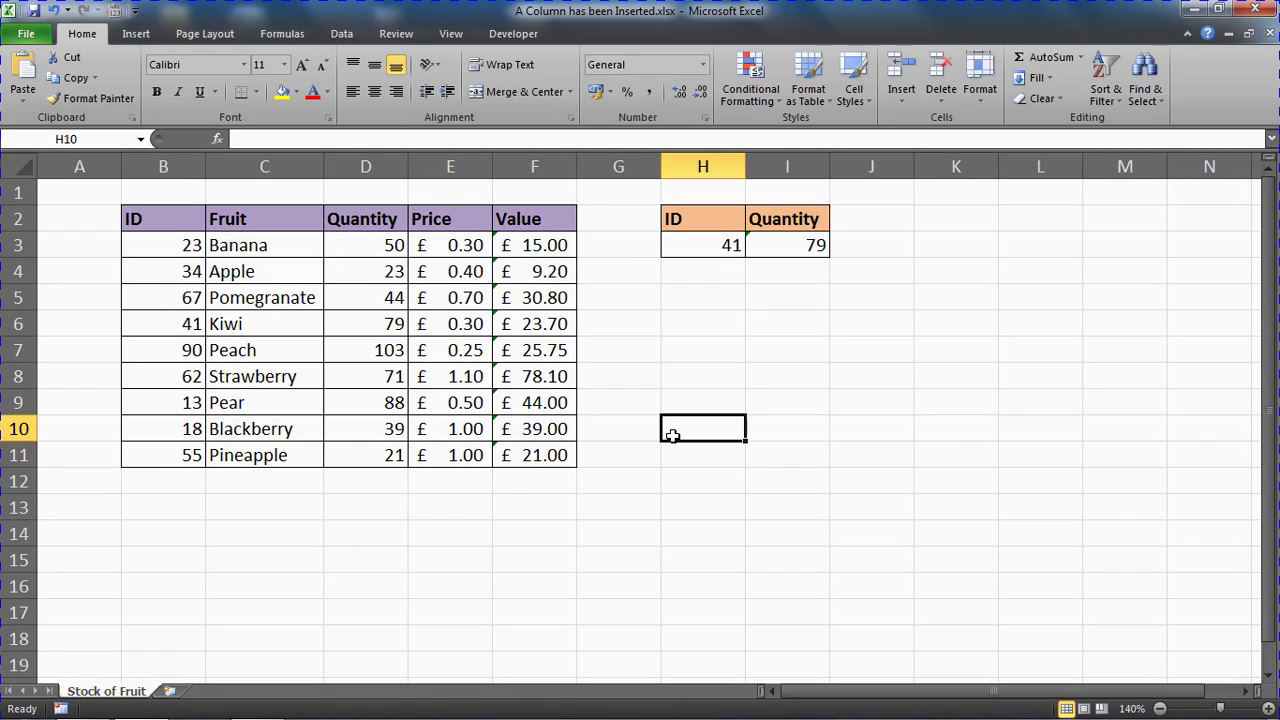
# Step: Set the Value formulas F3:F11 back to Locked in Format Cells
pyautogui.moveTo(540, 245); pyautogui.dragTo(543, 455)
pyautogui.hotkey('ctrl', '1')
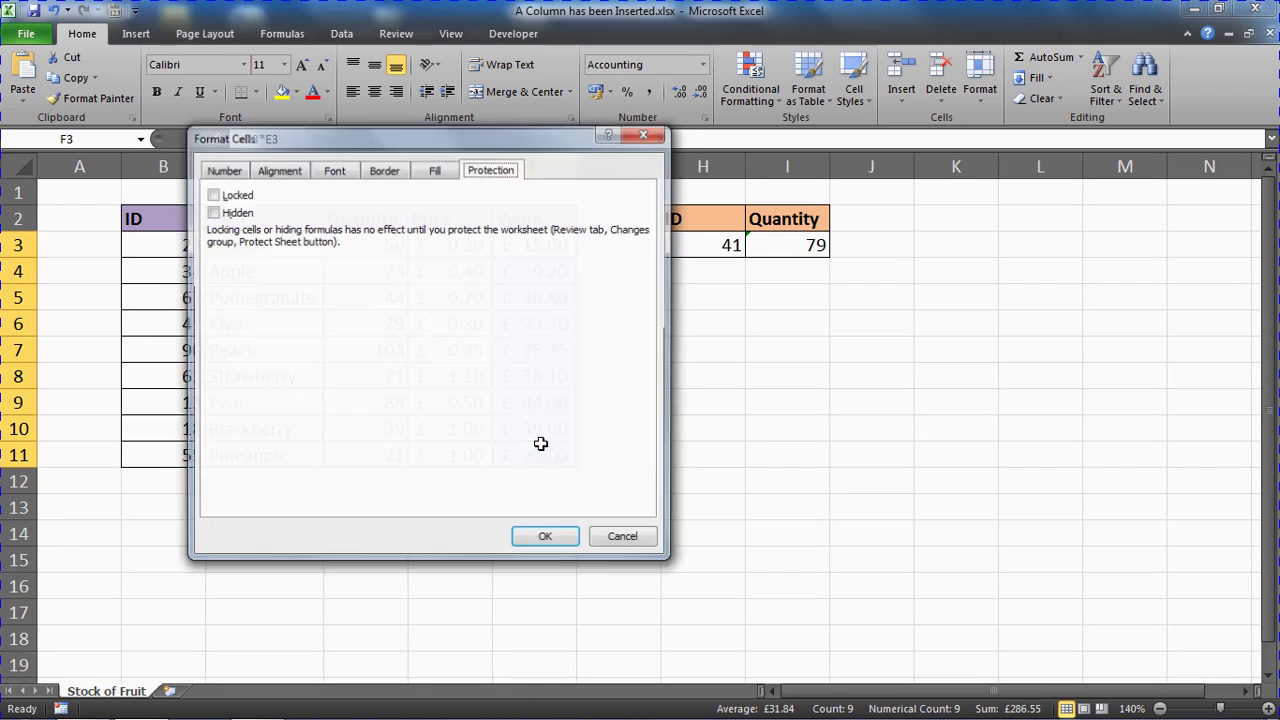
pyautogui.click(212, 194)
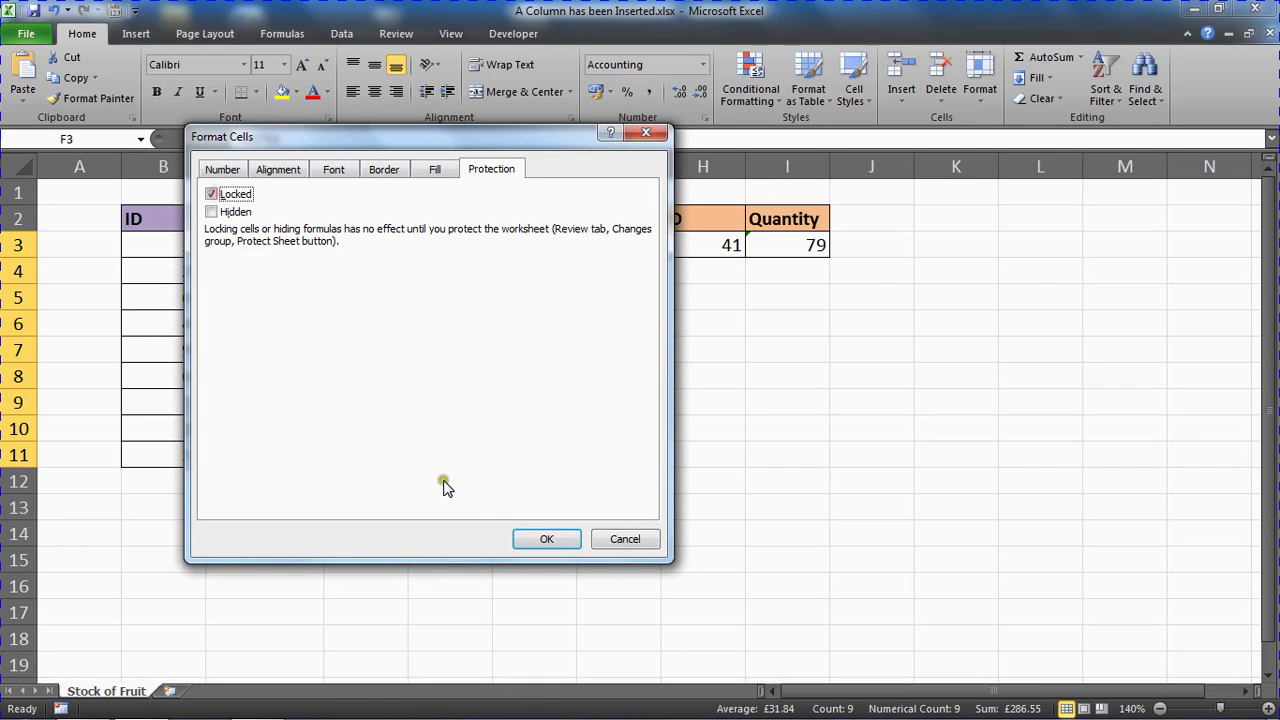
pyautogui.click(540, 540)
pyautogui.click(646, 402)
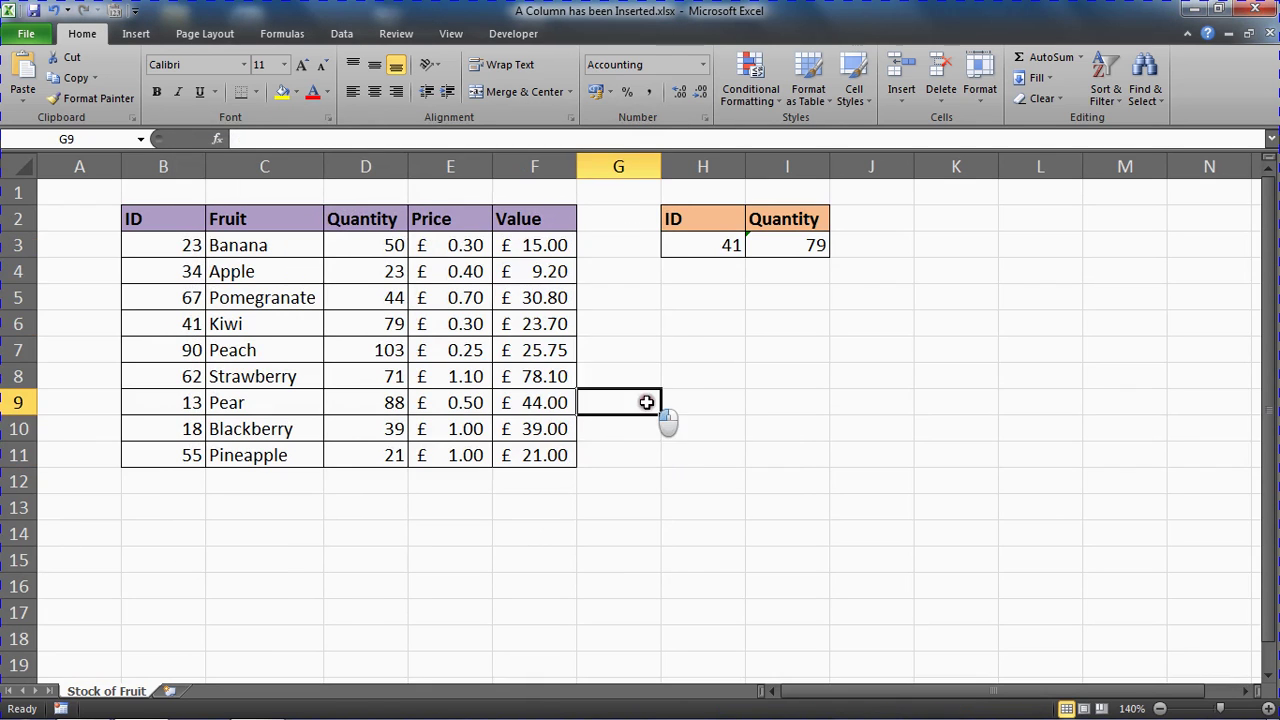
# Step: Check the table cells and confirm the lookup for ID 41 in H3 returns Quantity 79
pyautogui.click(723, 300)
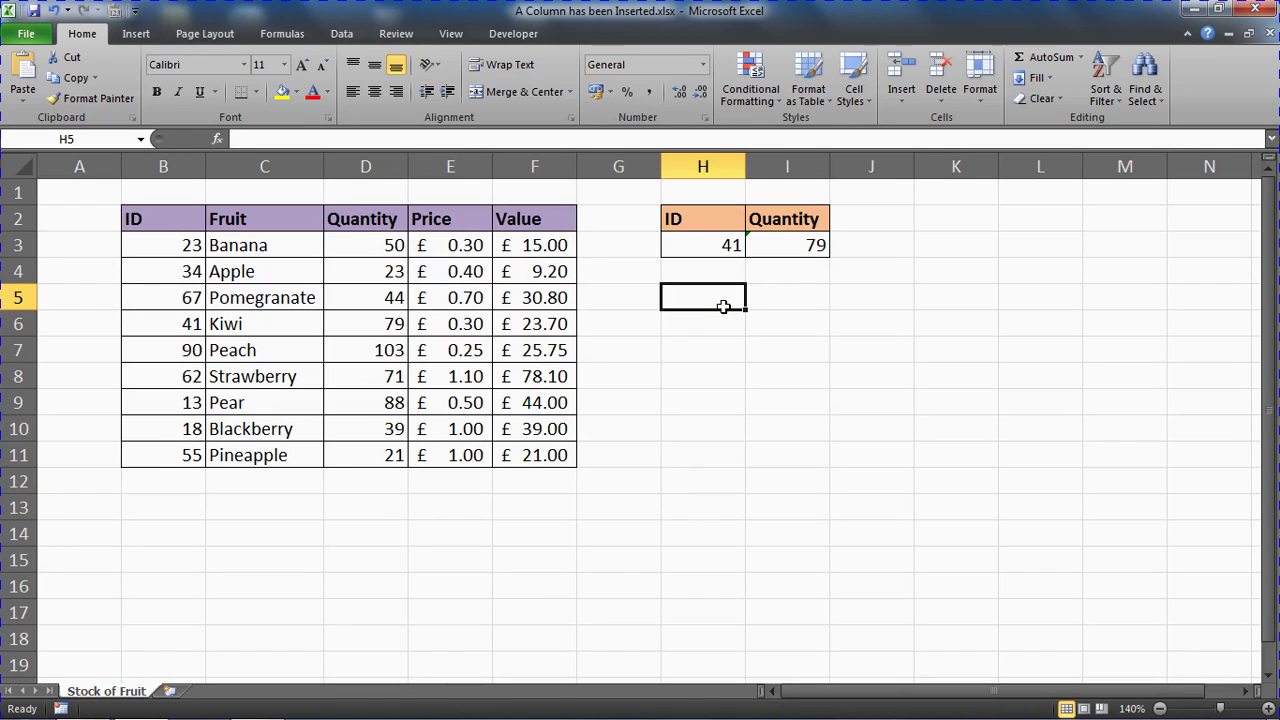
pyautogui.click(714, 248)
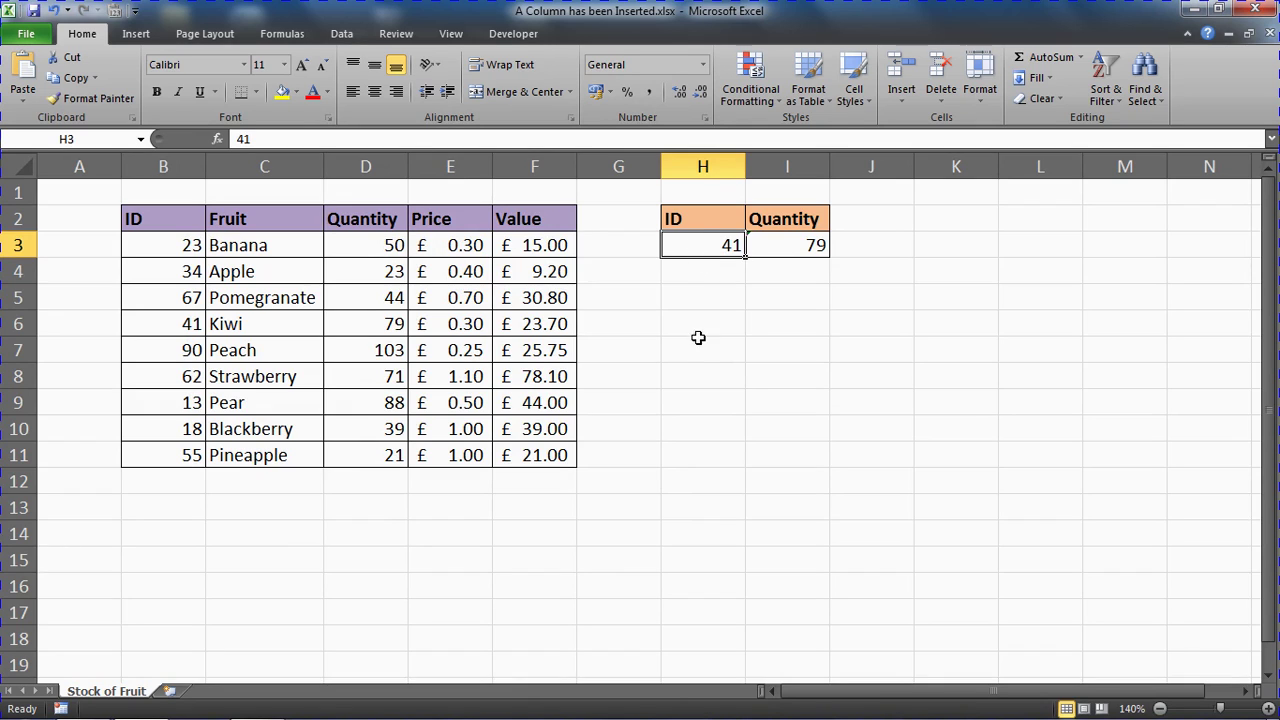
pyautogui.moveTo(183, 457); pyautogui.dragTo(516, 604)
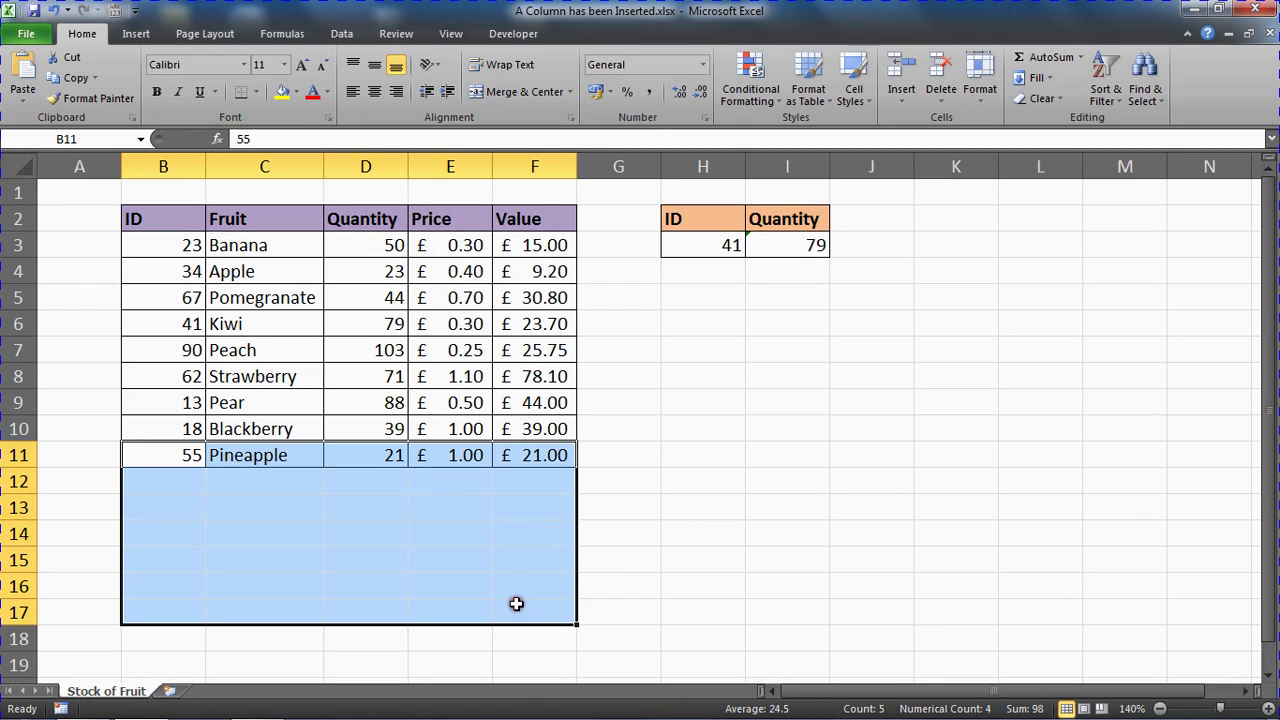
pyautogui.click(456, 384)
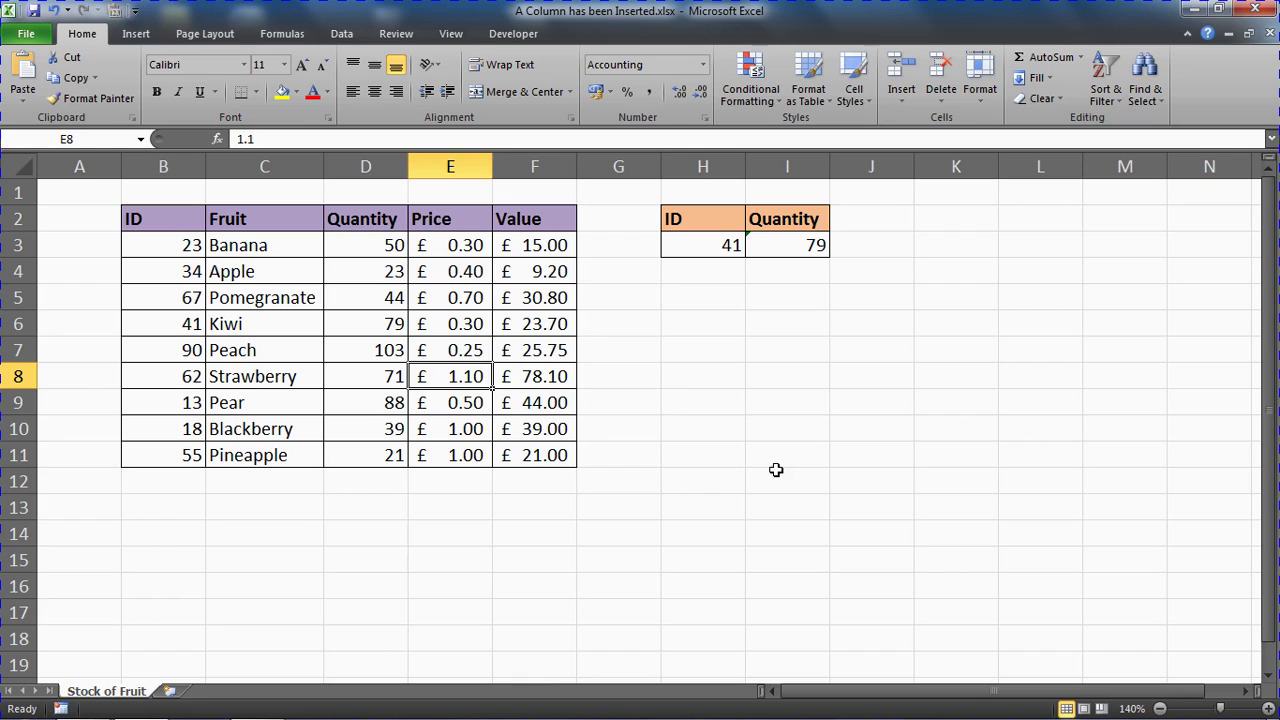
pyautogui.click(650, 432)
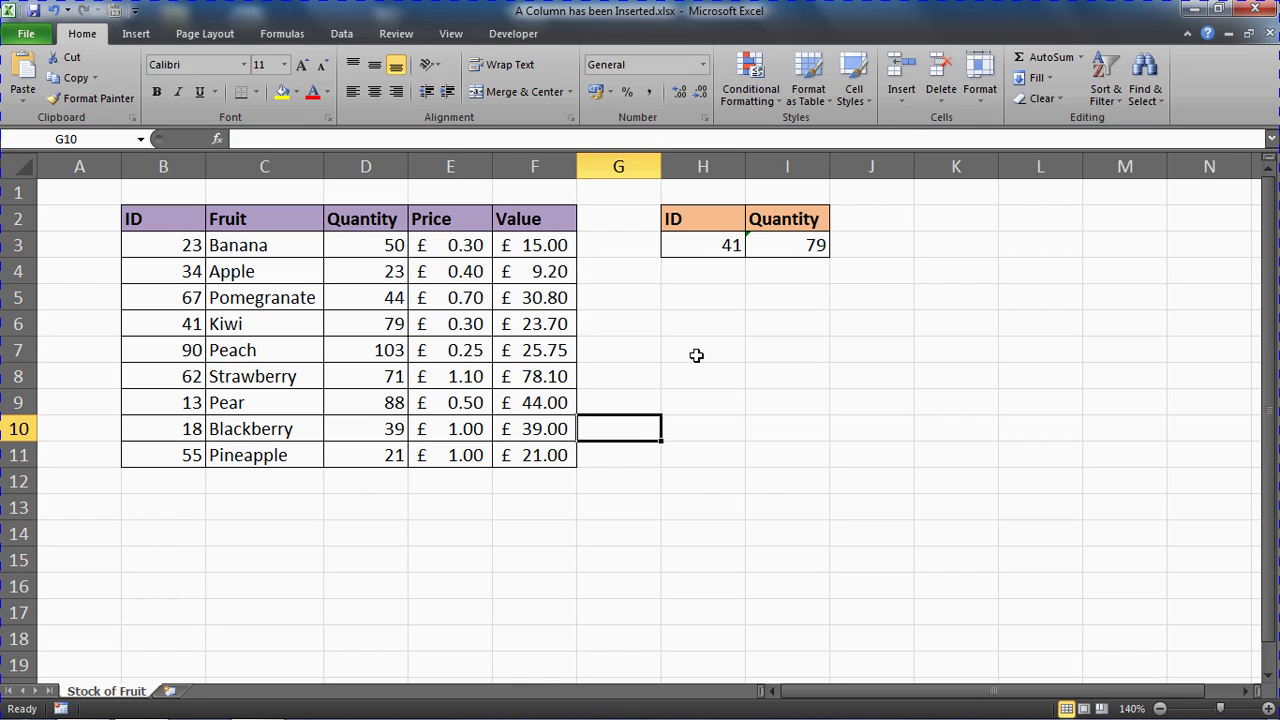
pyautogui.moveTo(563, 250); pyautogui.dragTo(569, 457)
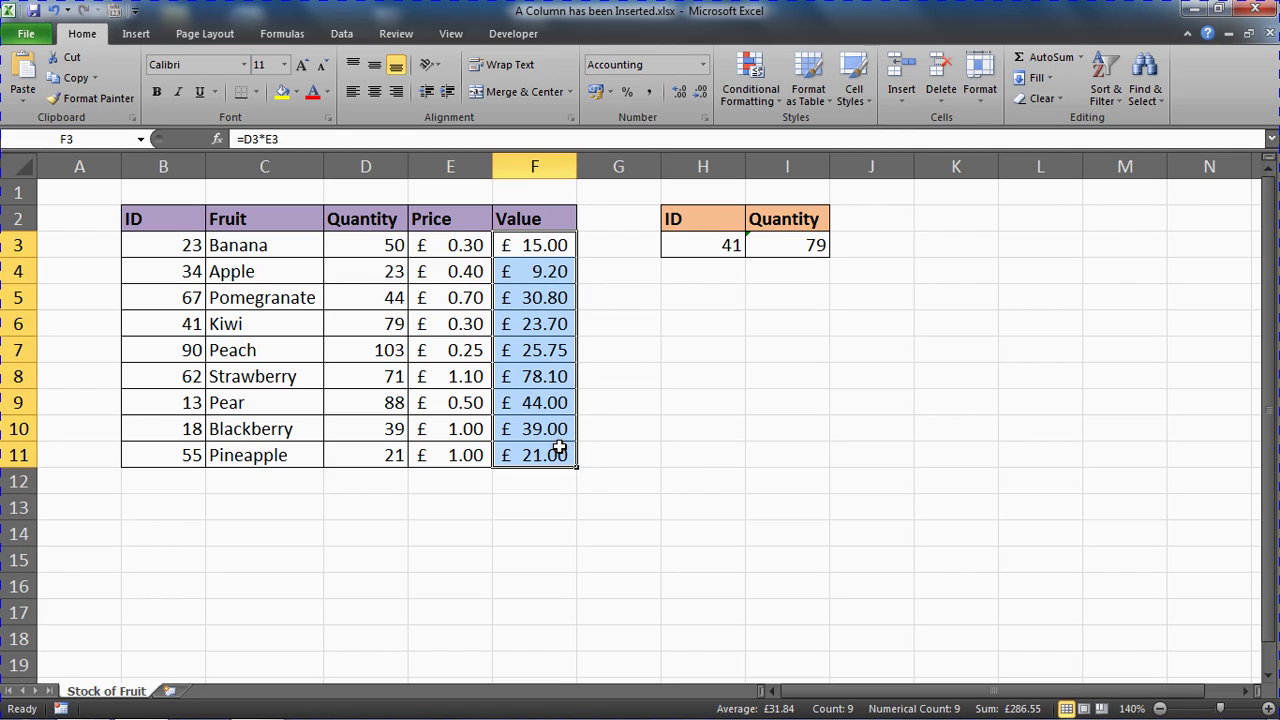
pyautogui.click(782, 243)
pyautogui.moveTo(540, 248); pyautogui.dragTo(549, 451)
pyautogui.click(731, 396)
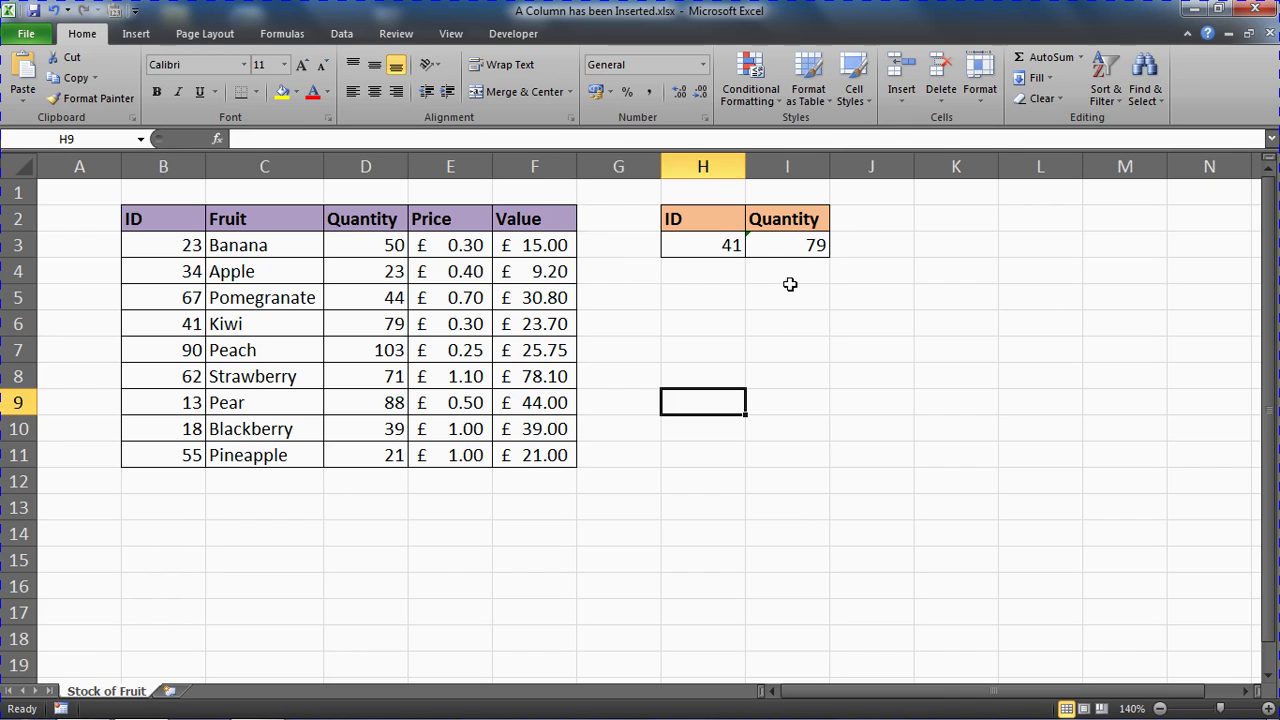
# Step: Open the Protect Sheet dialog from the Review tab
pyautogui.click(393, 36)
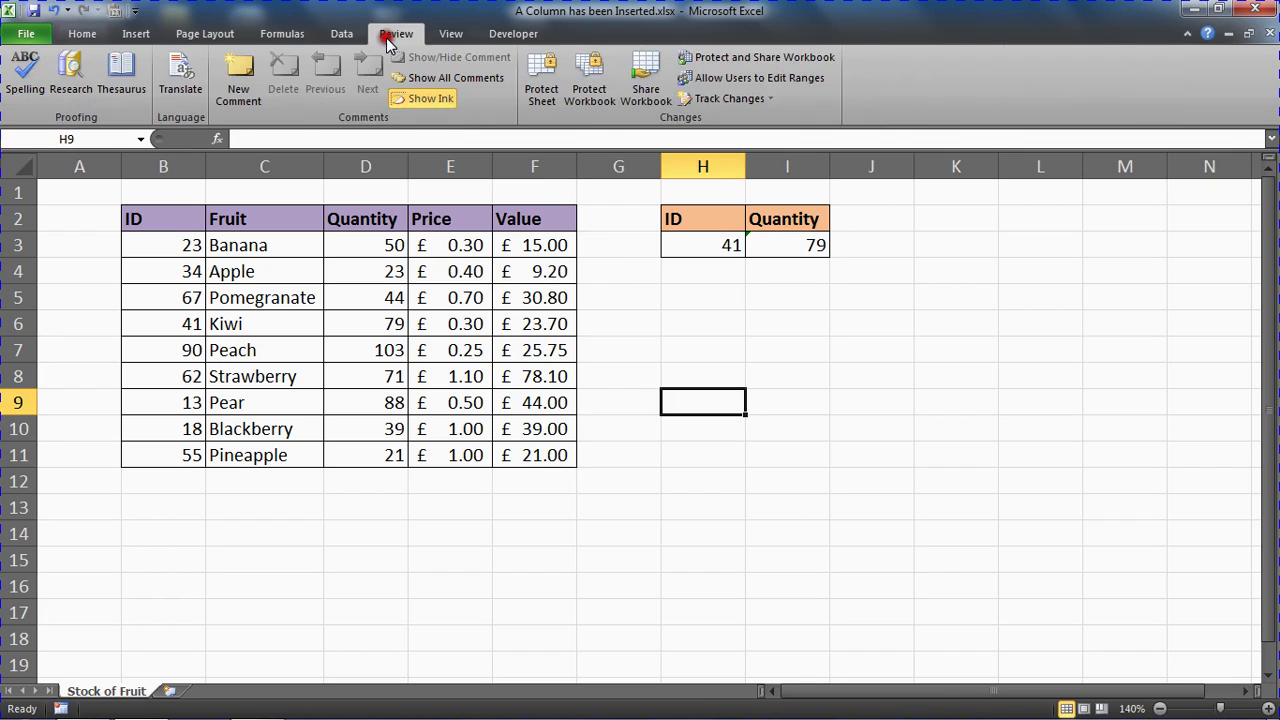
pyautogui.click(537, 90)
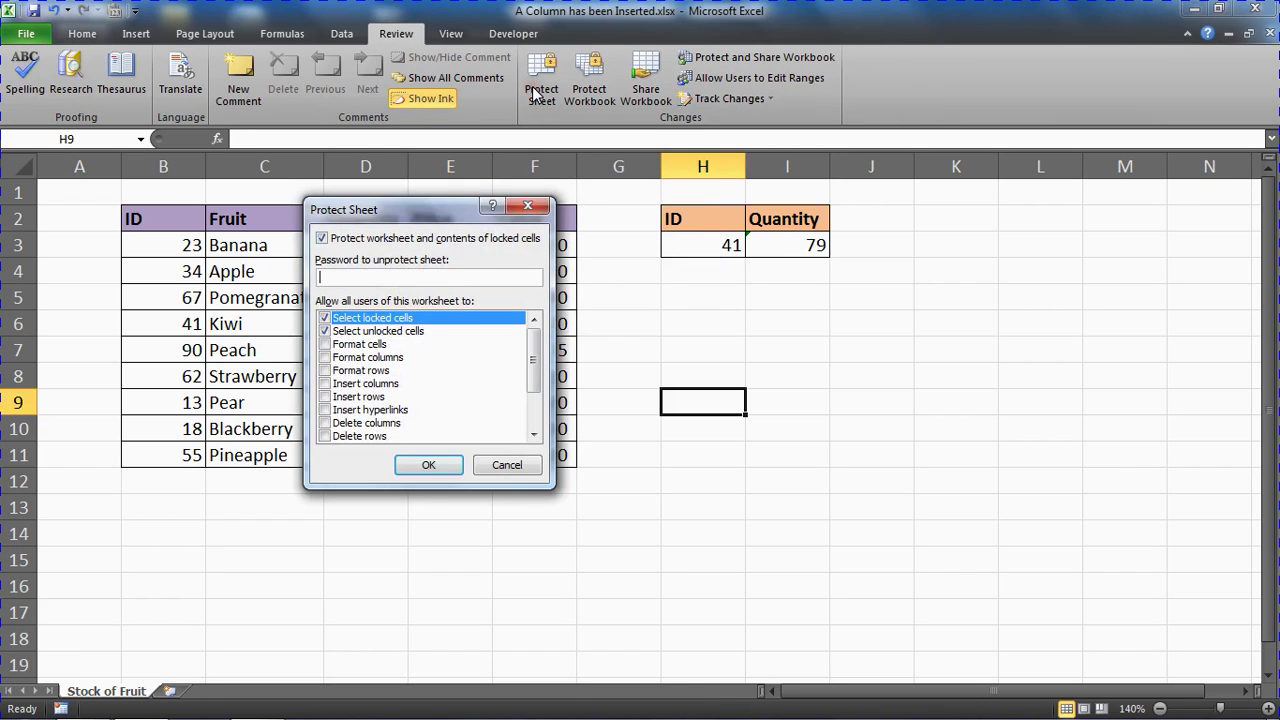
pyautogui.moveTo(540, 360); pyautogui.dragTo(540, 371)
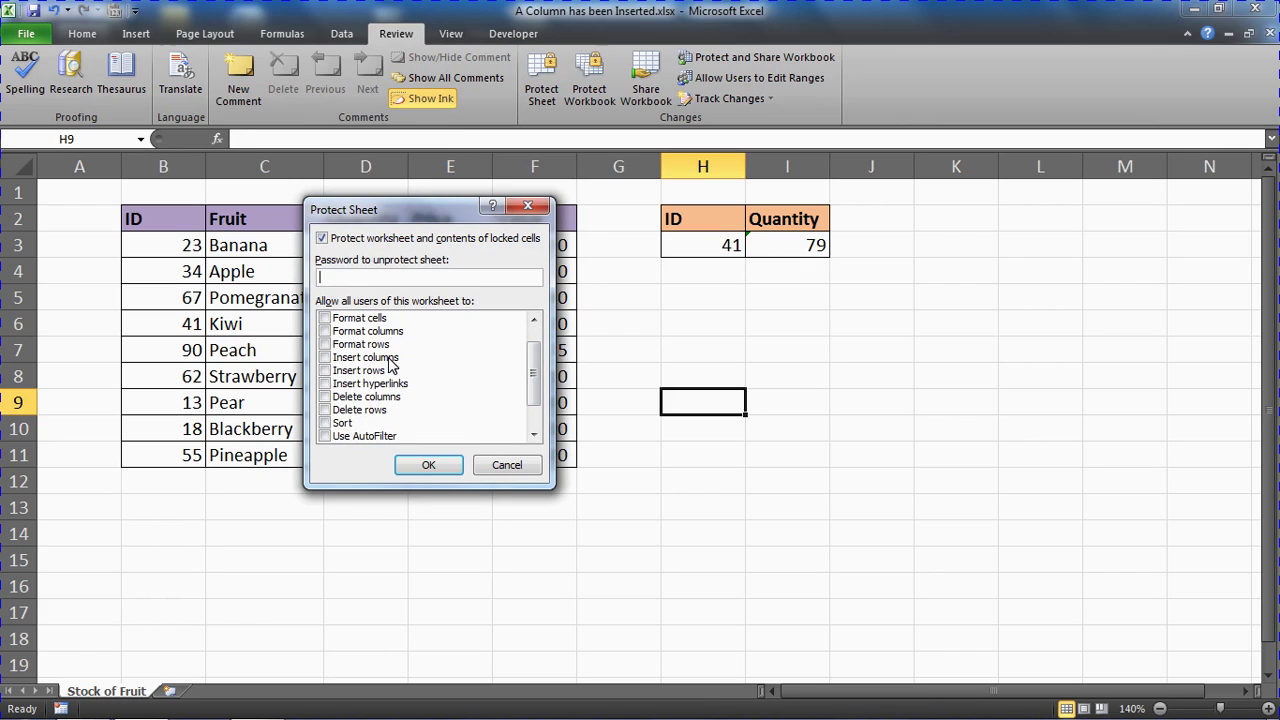
pyautogui.moveTo(533, 372); pyautogui.dragTo(533, 357)
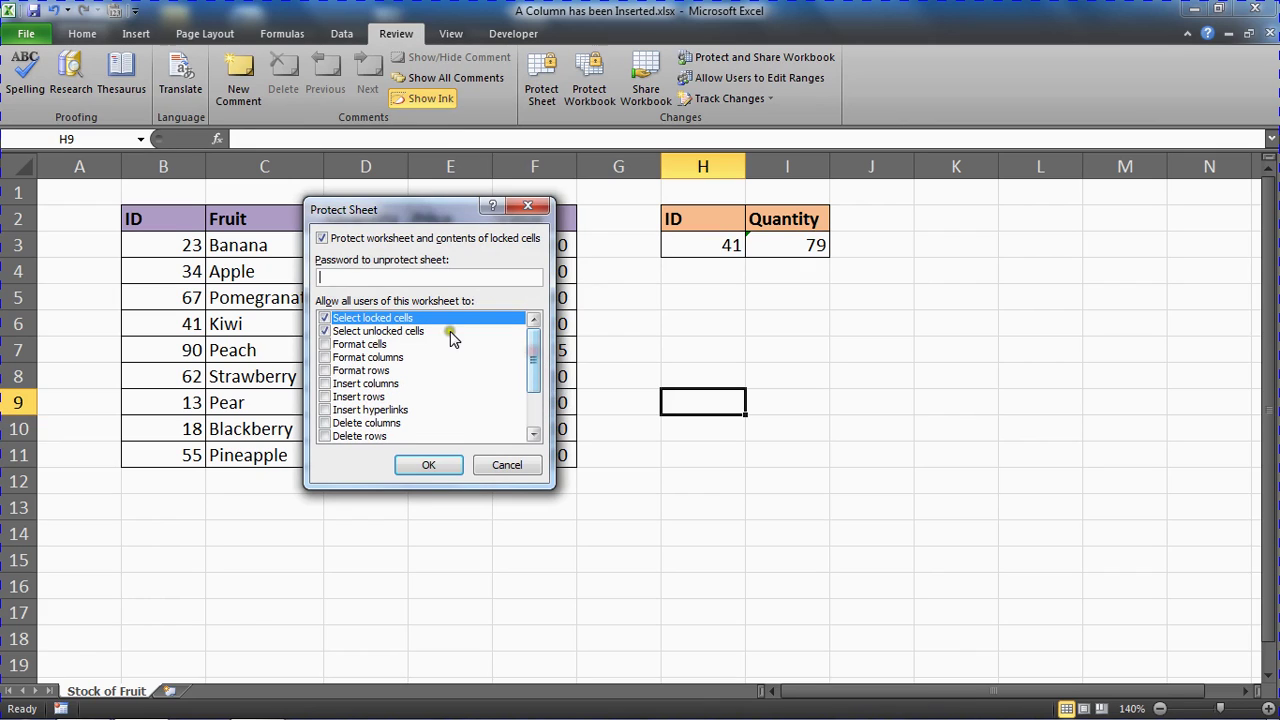
# Step: Allow formatting cells, columns and rows, inserting rows and hyperlinks, and deleting columns and rows
pyautogui.click(324, 344)
pyautogui.click(325, 358)
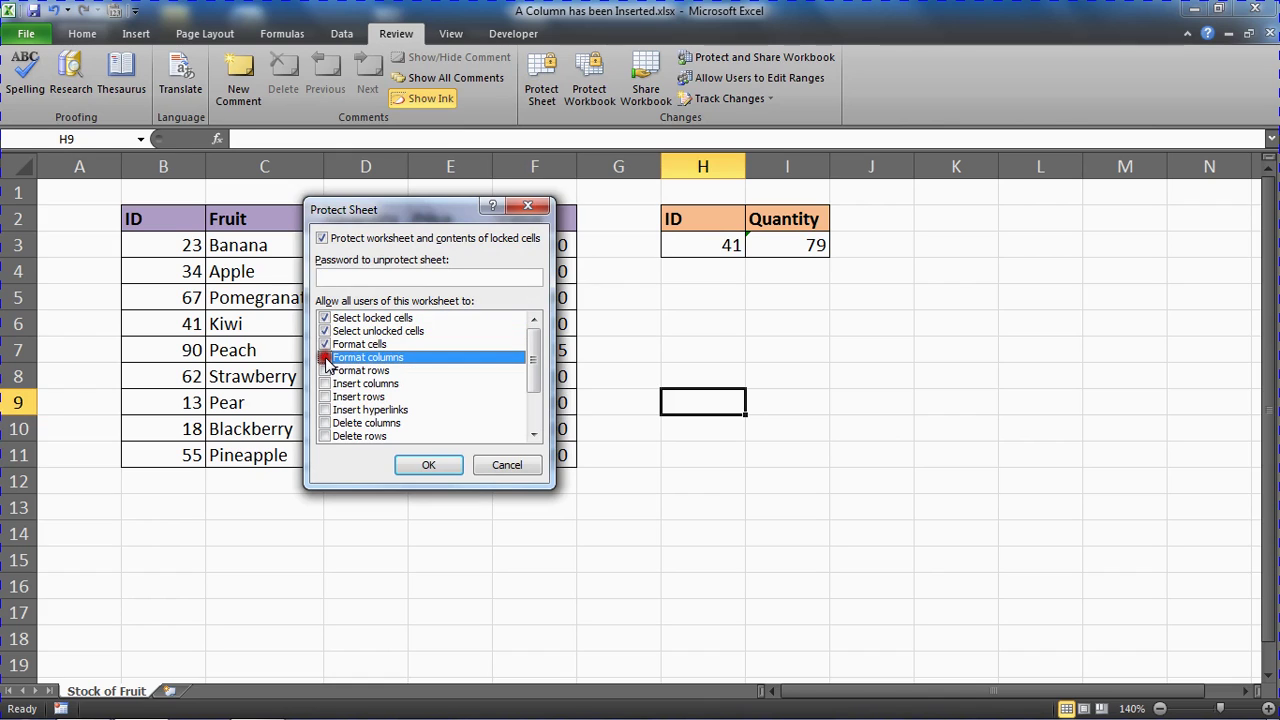
pyautogui.click(325, 371)
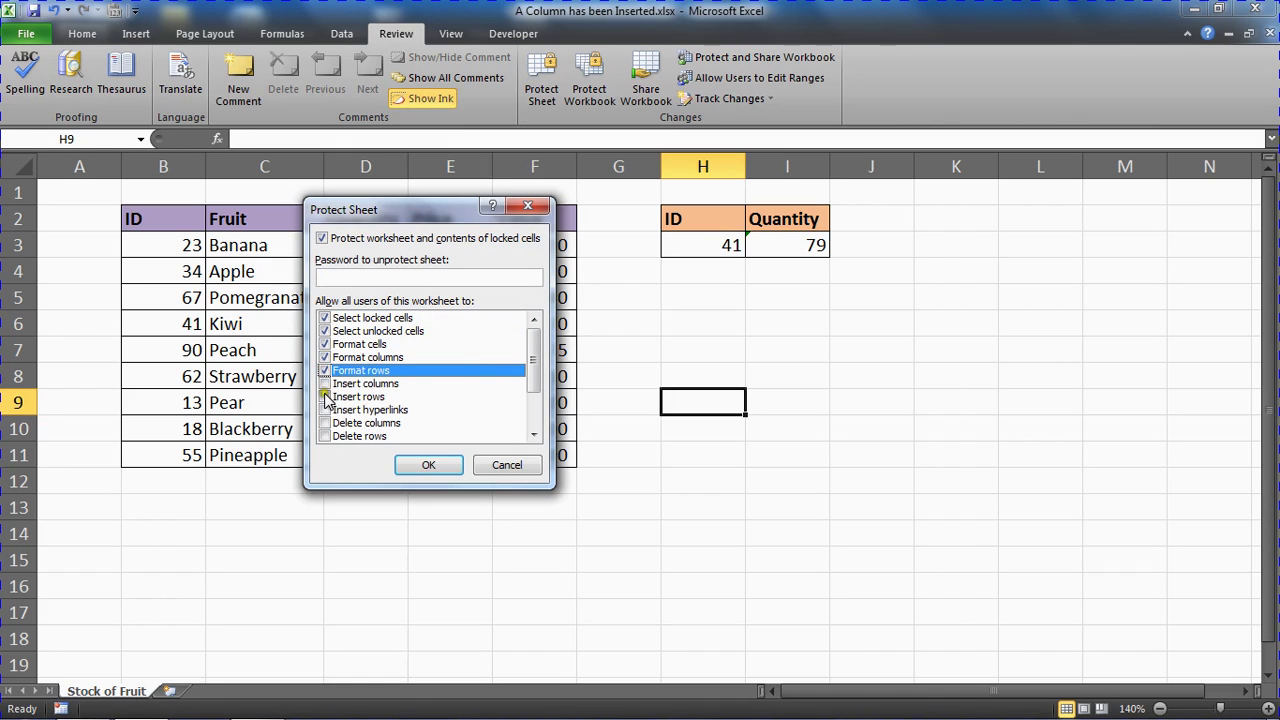
pyautogui.click(325, 397)
pyautogui.click(325, 410)
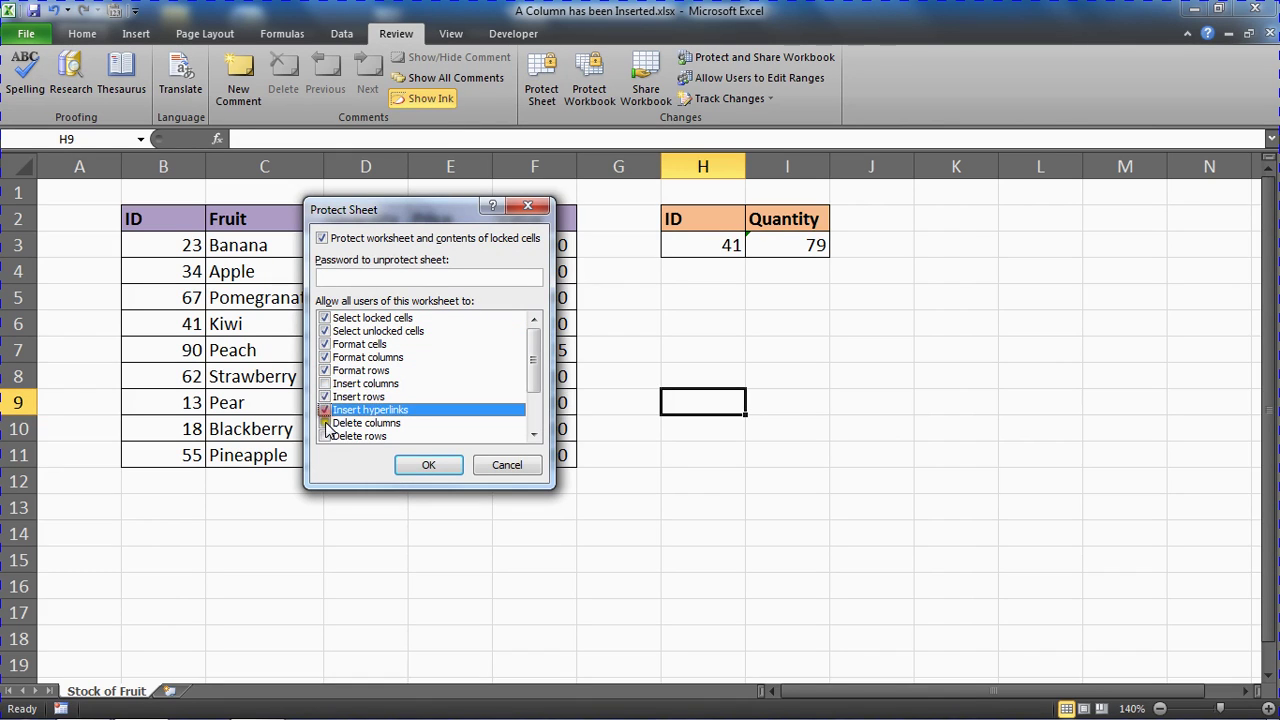
pyautogui.click(325, 423)
pyautogui.click(325, 436)
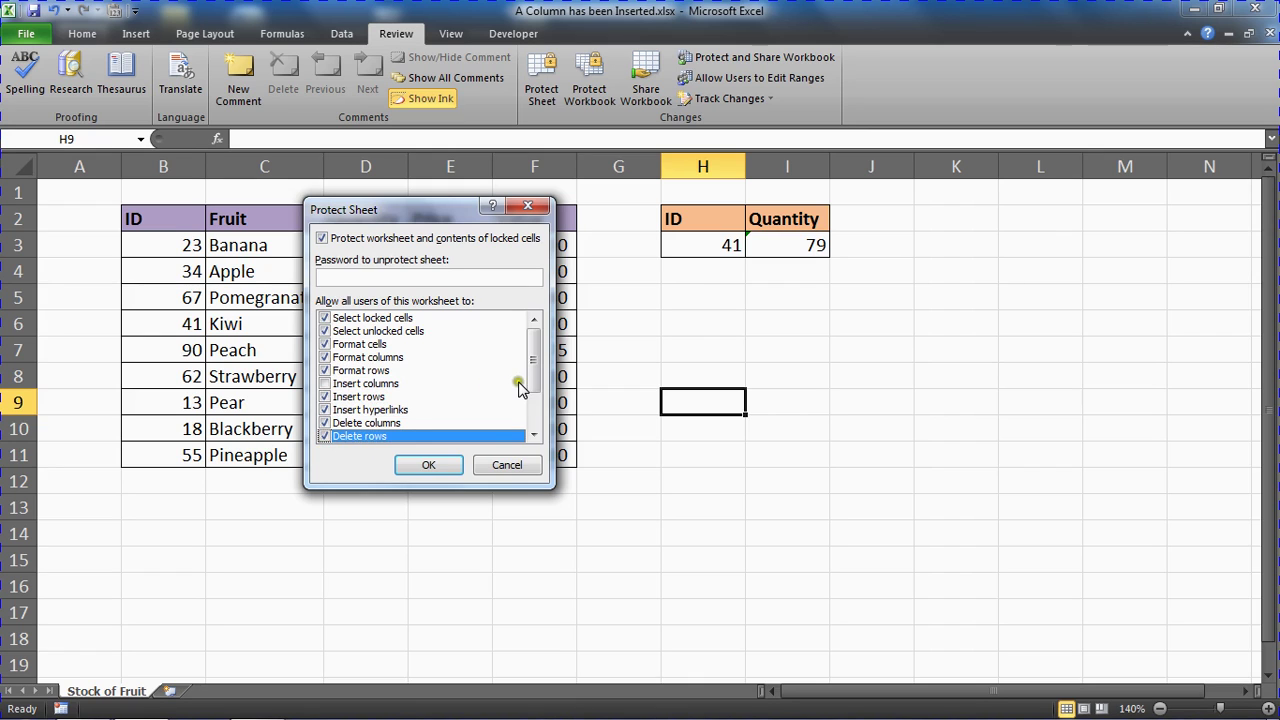
# Step: Also allow sort, AutoFilter, PivotTable reports, objects and scenarios, and disallow deleting columns
pyautogui.scroll(-2, 529, 386)
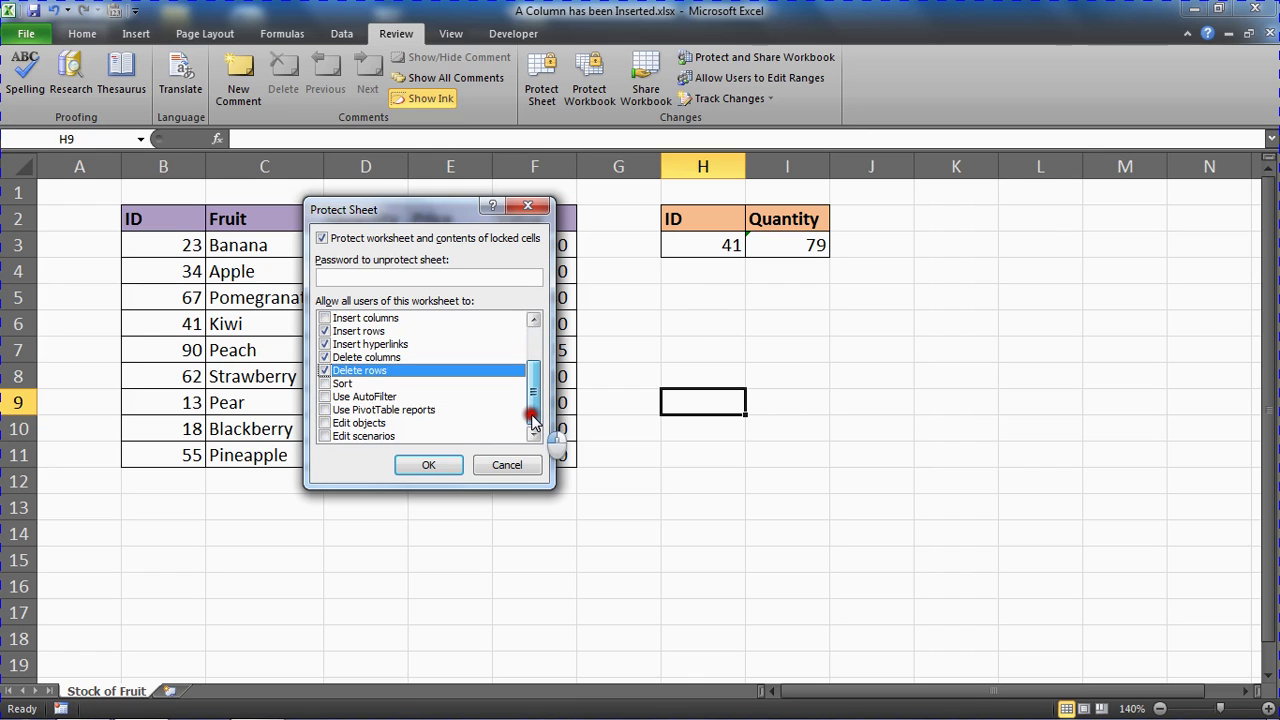
pyautogui.click(326, 384)
pyautogui.click(326, 397)
pyautogui.click(326, 410)
pyautogui.click(326, 423)
pyautogui.click(326, 436)
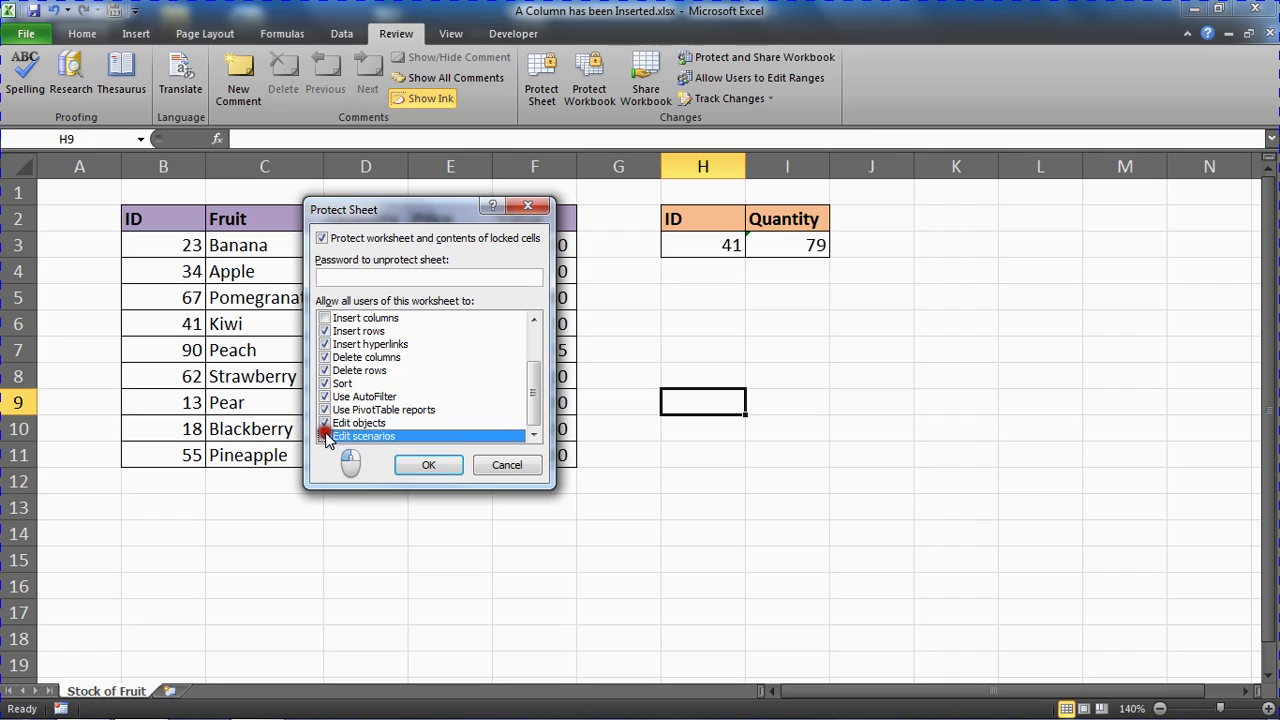
pyautogui.moveTo(535, 405); pyautogui.dragTo(538, 378)
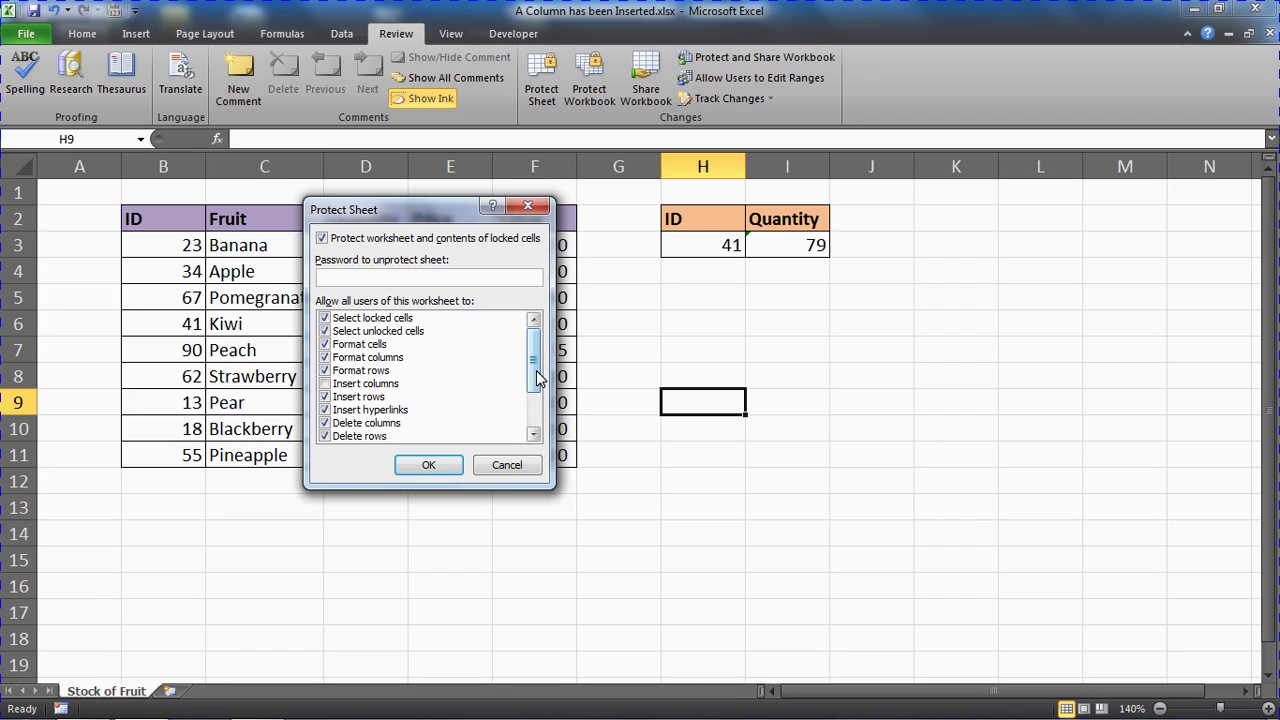
pyautogui.click(326, 423)
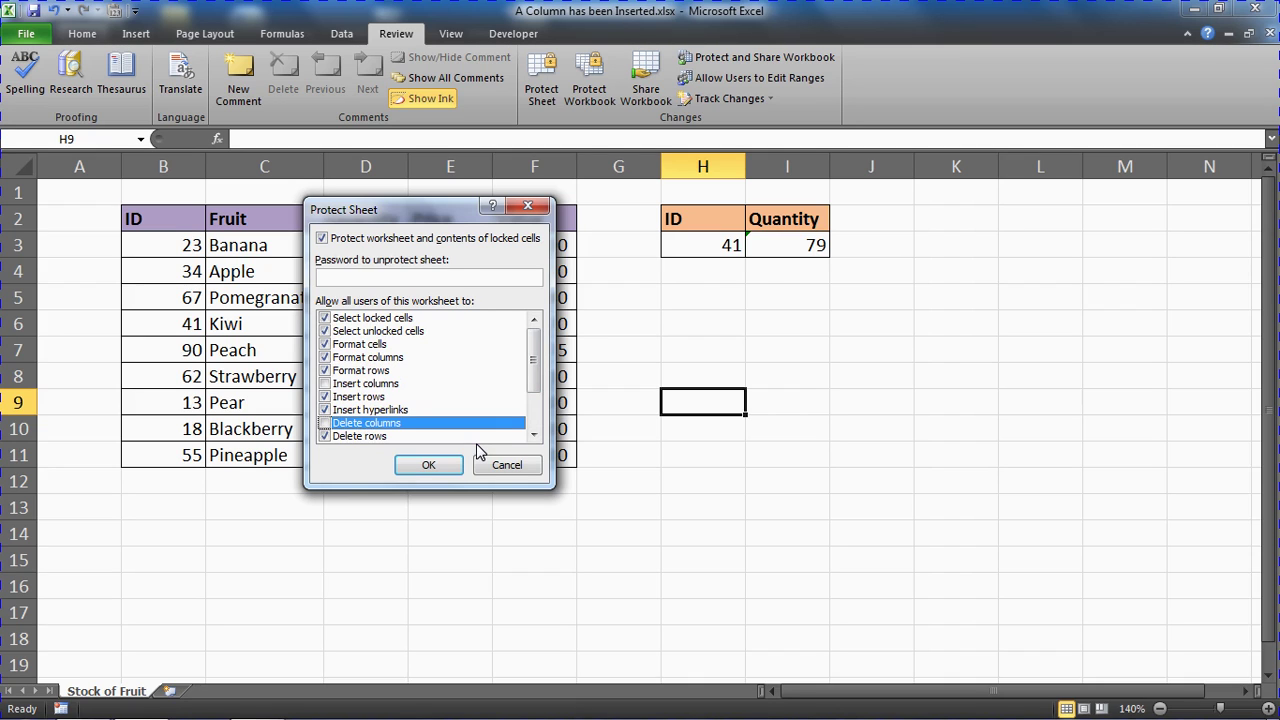
# Step: Apply the protection, test entries 'frggt' in J7 and 'gt' in K12, then clear J6:K12
pyautogui.click(444, 462)
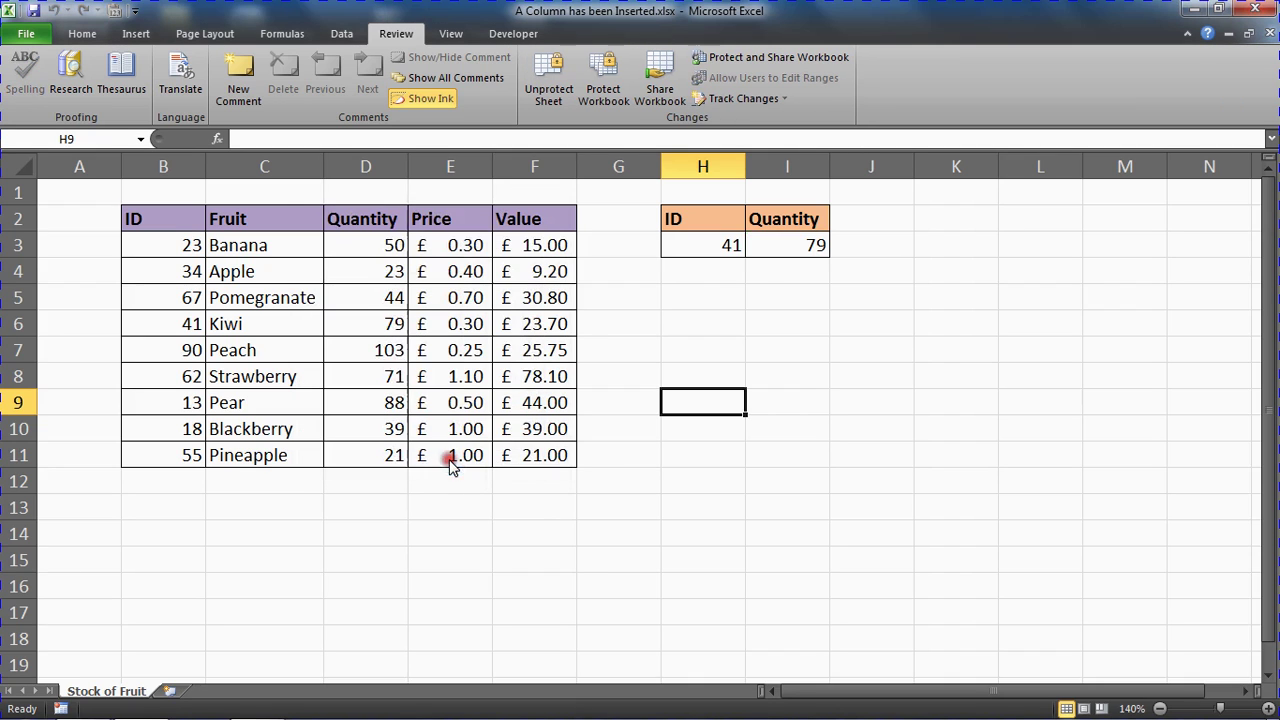
pyautogui.click(831, 350)
pyautogui.write('frggt')
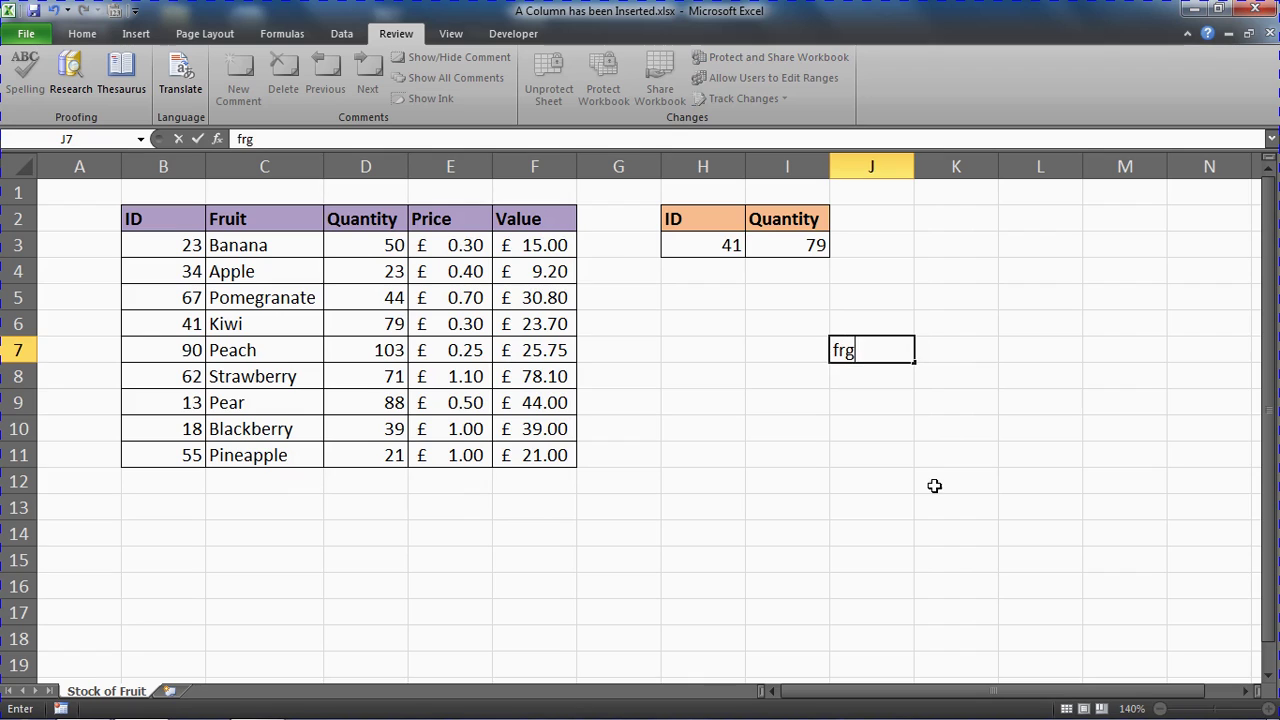
pyautogui.click(931, 484)
pyautogui.write('gt')
pyautogui.press('Escape')
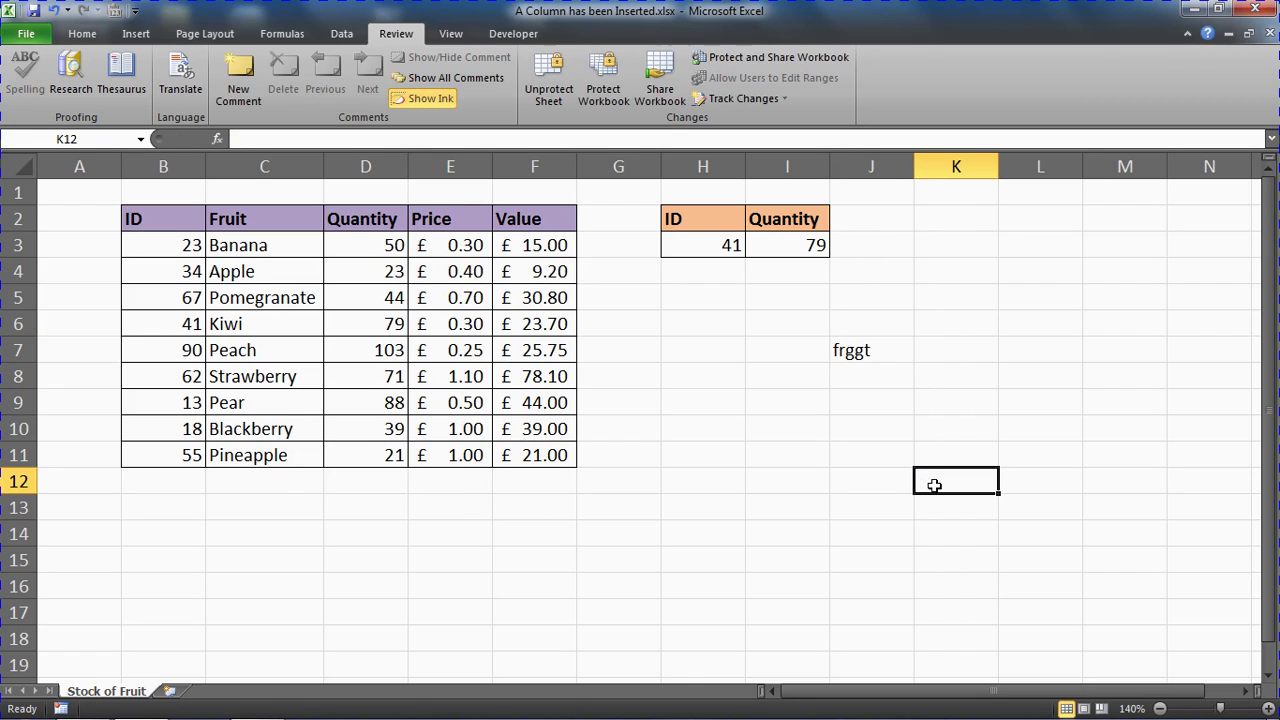
pyautogui.hotkey('shift', 'Up')
pyautogui.hotkey('shift', 'Up')
pyautogui.hotkey('shift', 'Up')
pyautogui.hotkey('shift', 'Up')
pyautogui.hotkey('shift', 'Up')
pyautogui.hotkey('shift', 'Up')
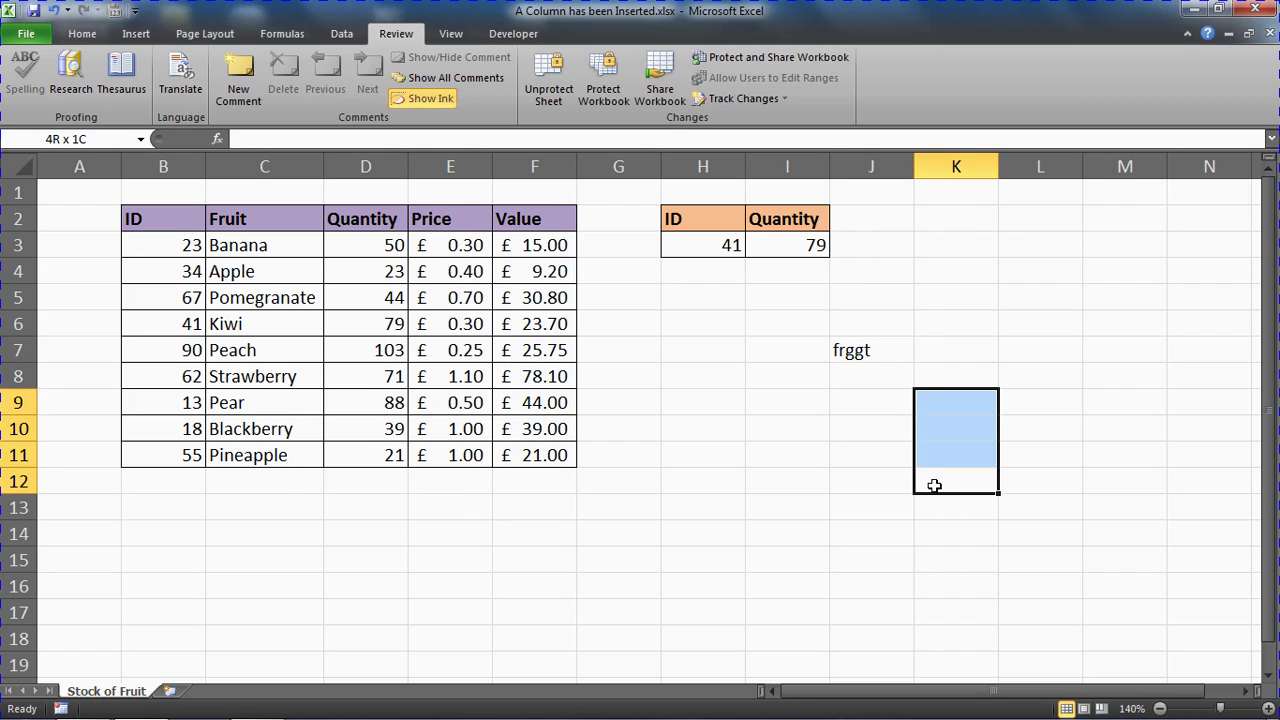
pyautogui.hotkey('shift', 'Left')
pyautogui.press('Delete')
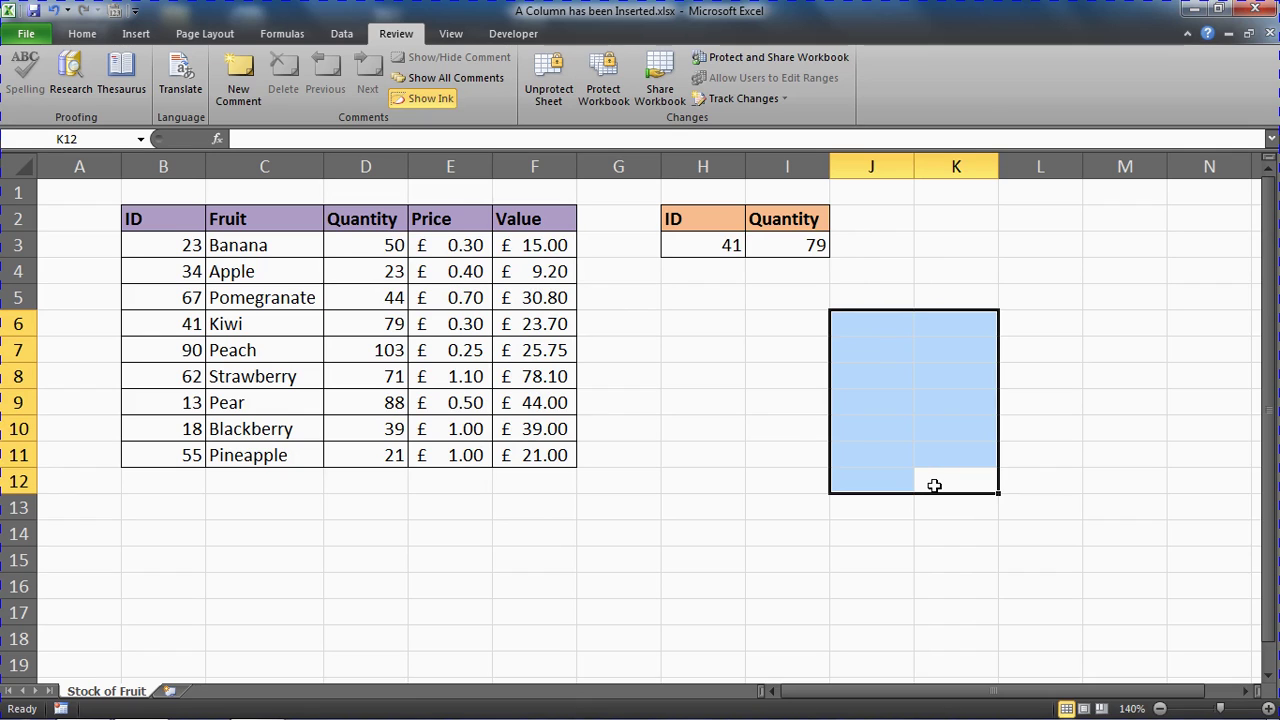
pyautogui.click(822, 402)
# Step: Confirm column D's Insert and Delete options are unavailable on the protected sheet
pyautogui.click(368, 162)
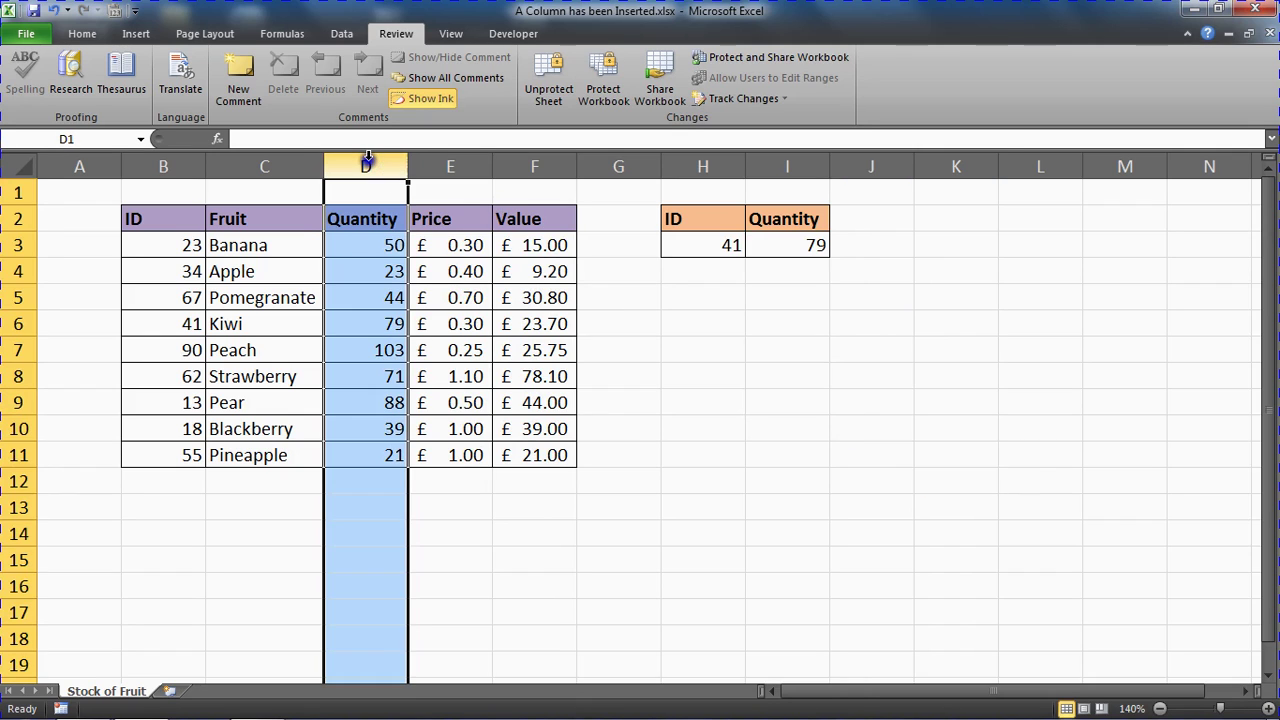
pyautogui.rightClick(367, 157)
pyautogui.press('Escape')
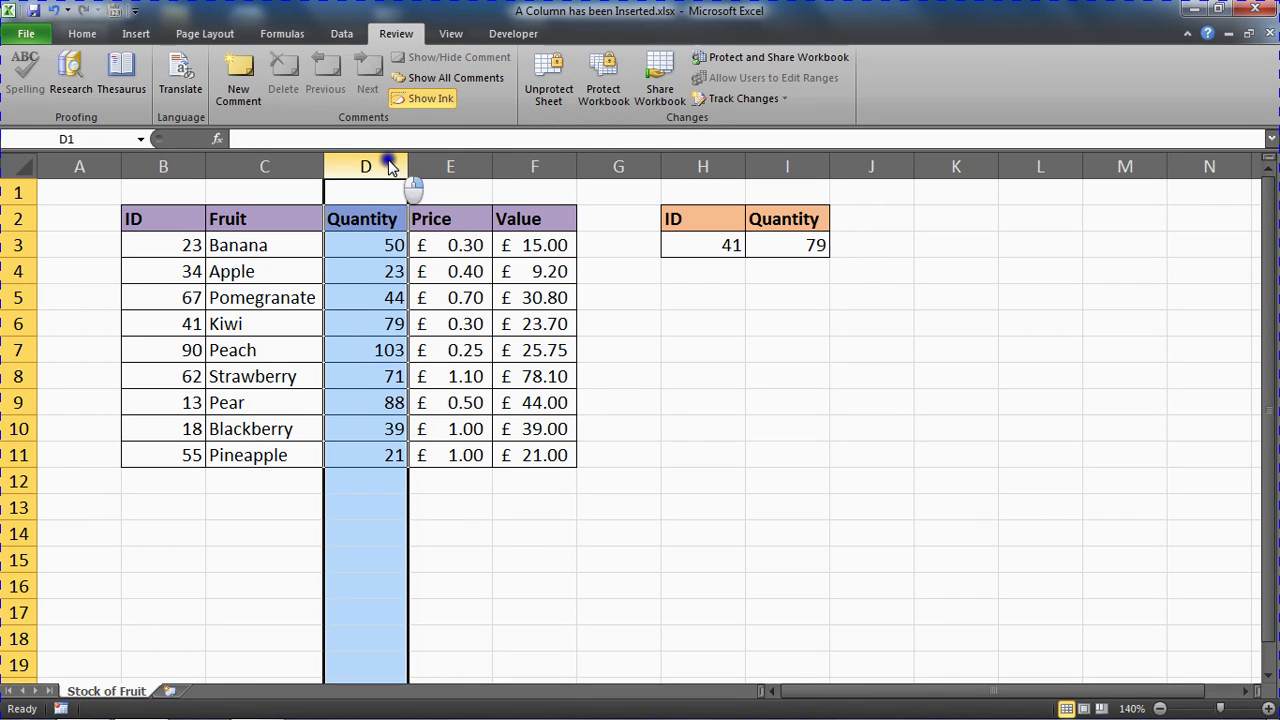
pyautogui.rightClick(390, 166)
pyautogui.press('Escape')
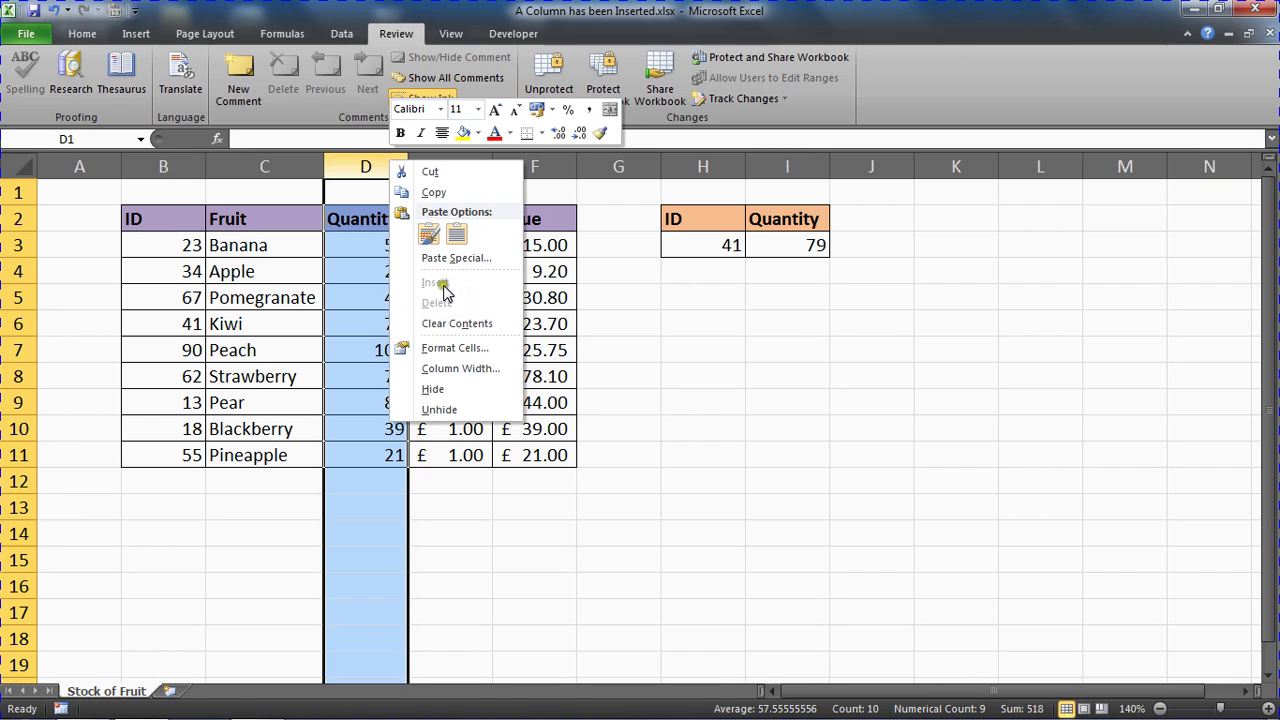
pyautogui.click(682, 373)
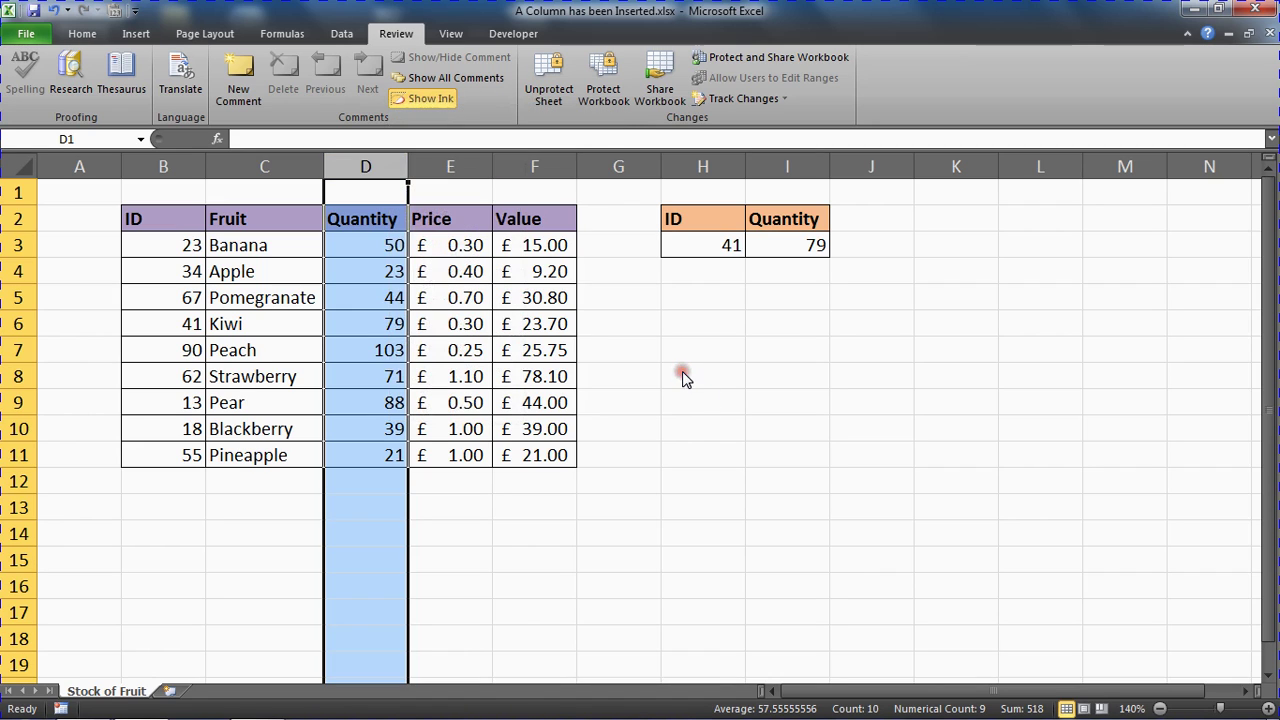
pyautogui.click(82, 34)
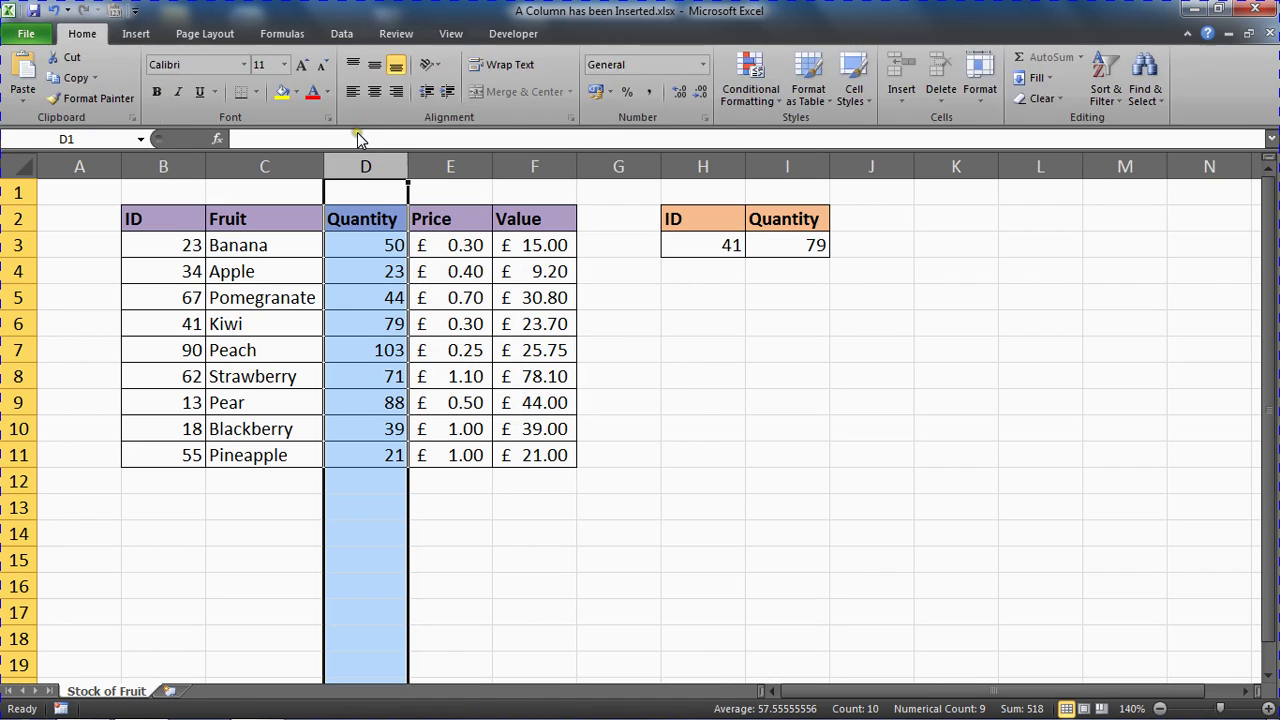
pyautogui.click(902, 110)
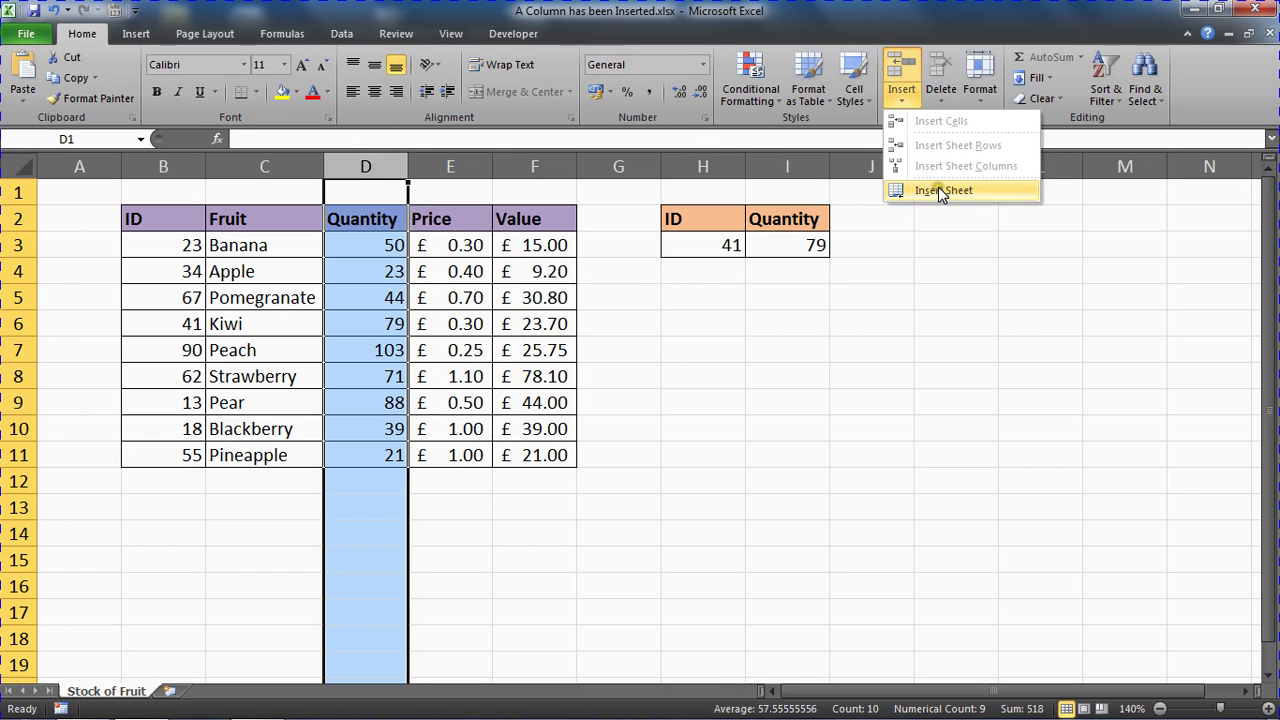
pyautogui.click(940, 95)
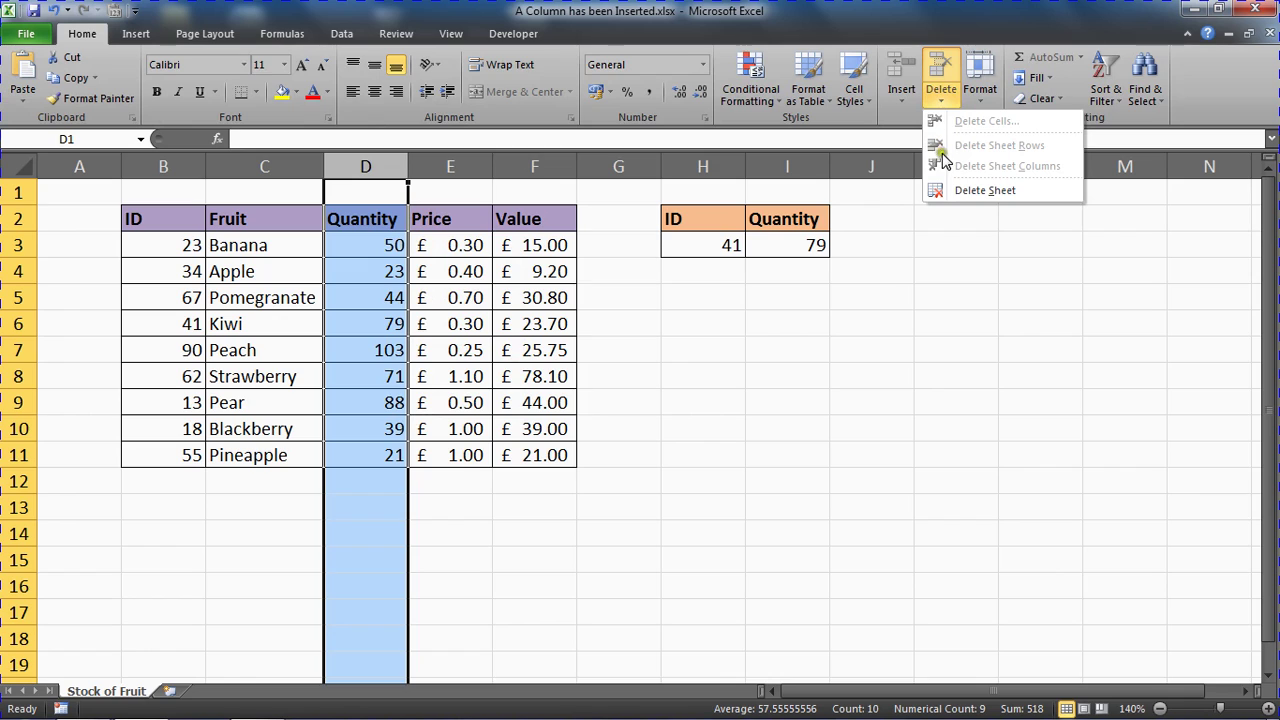
pyautogui.click(906, 104)
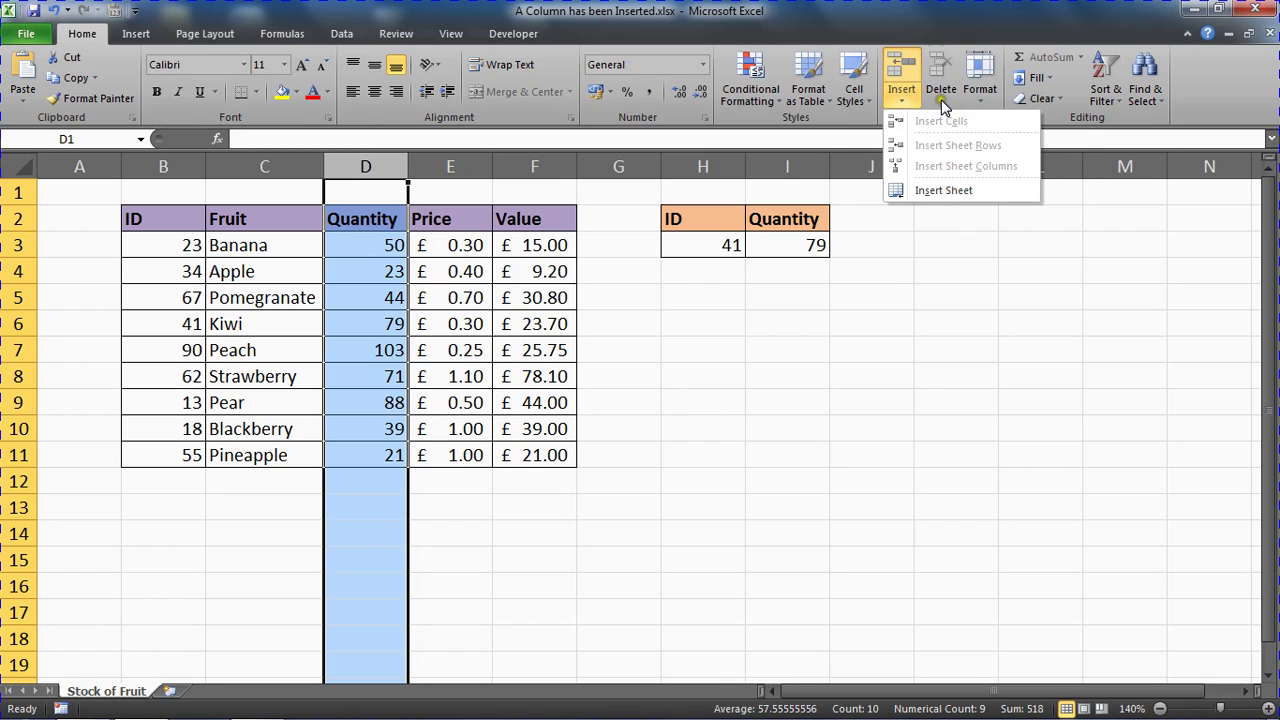
pyautogui.click(429, 349)
pyautogui.click(422, 356)
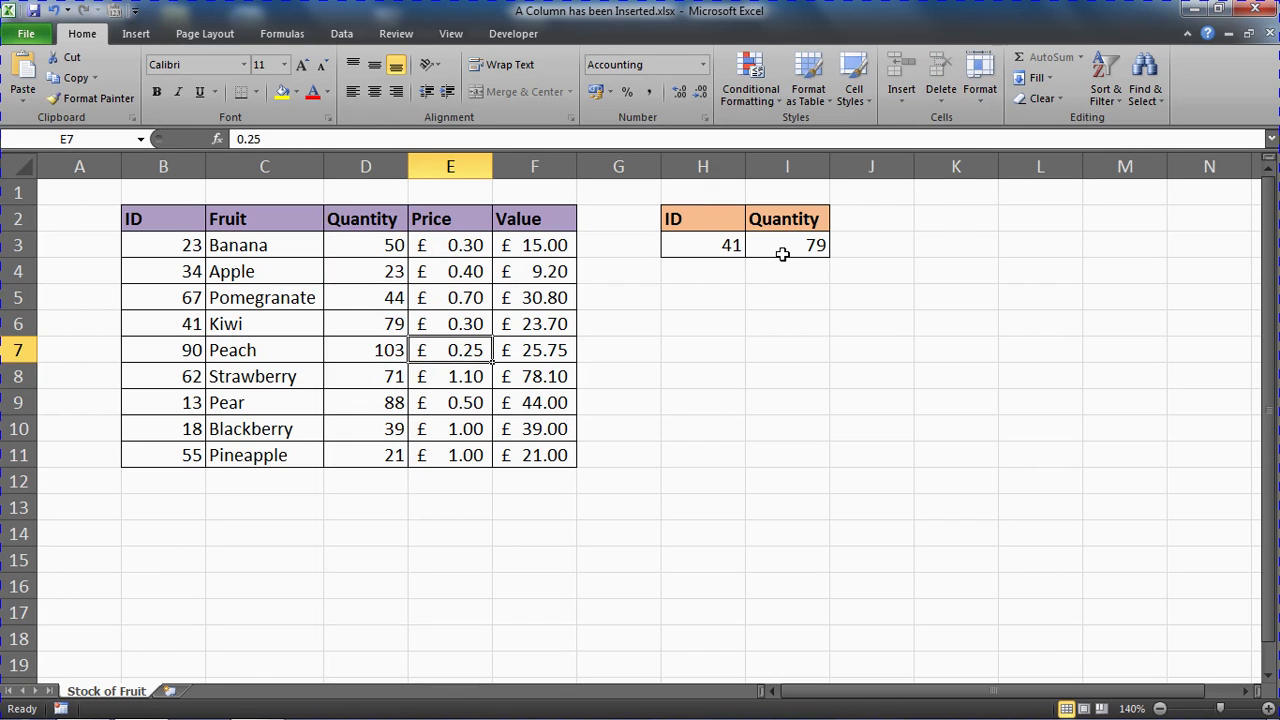
pyautogui.click(396, 33)
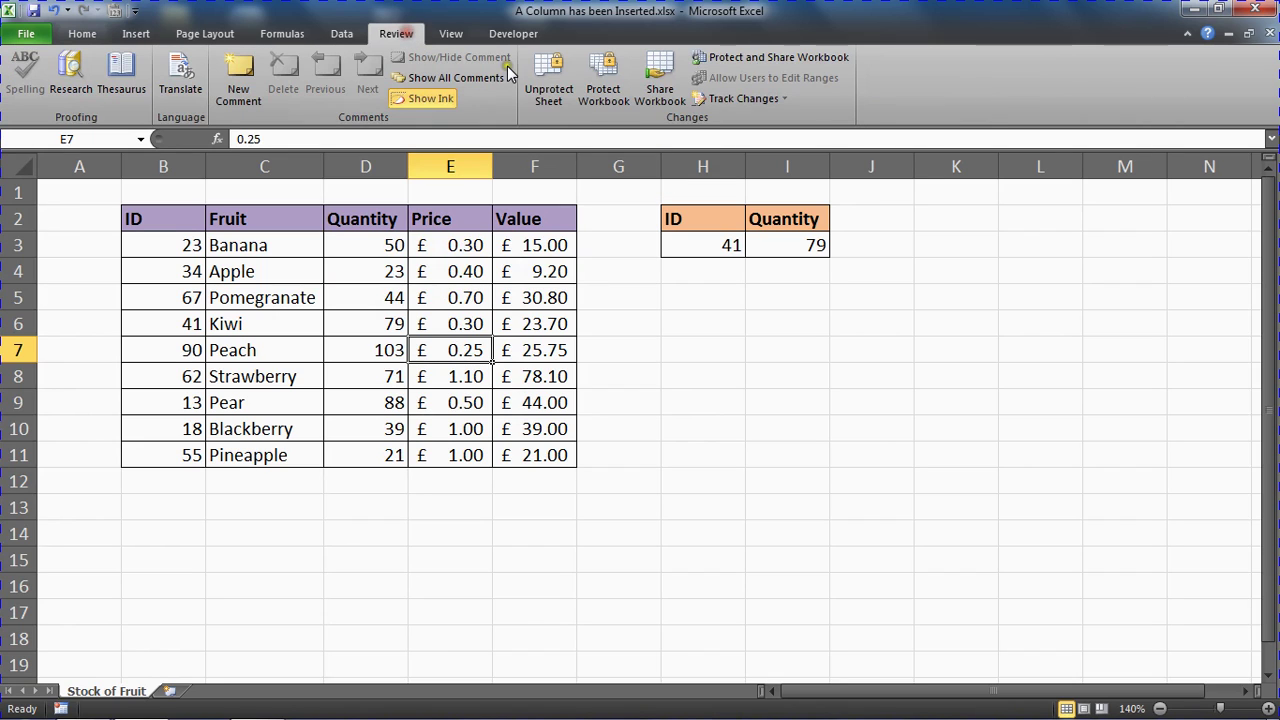
pyautogui.click(555, 85)
pyautogui.click(690, 360)
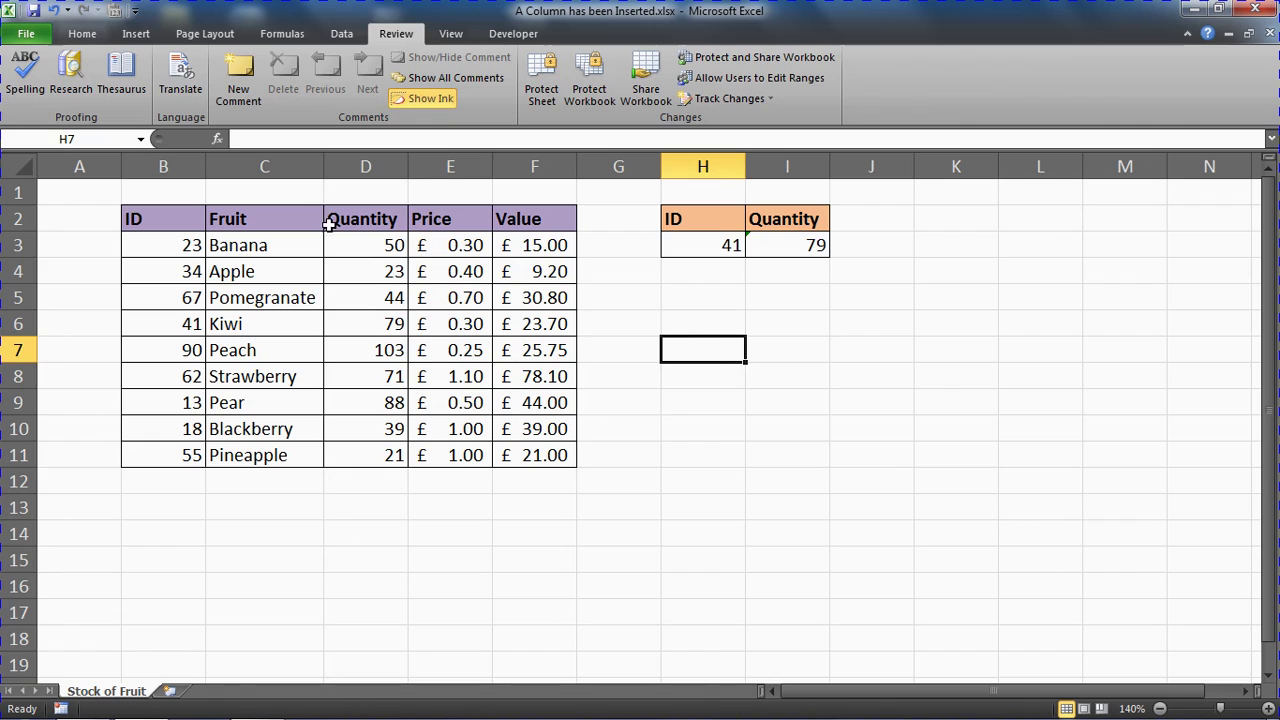
pyautogui.click(793, 252)
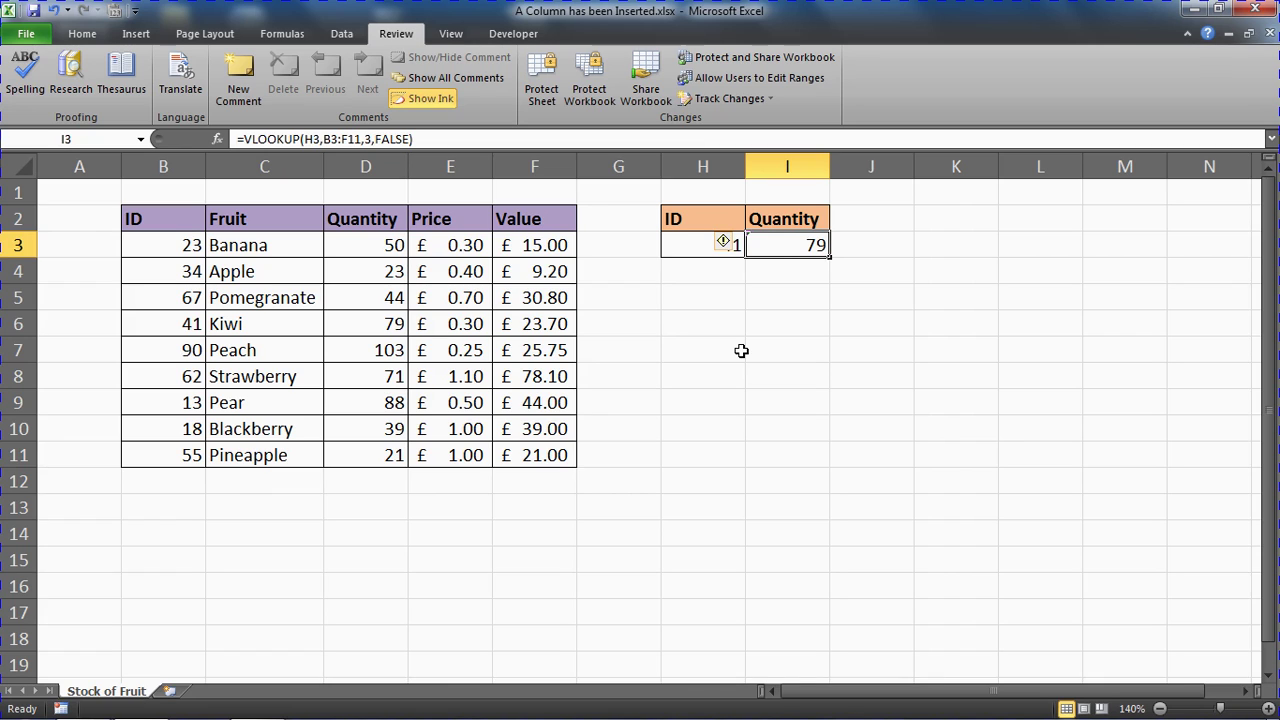
# Step: Overwrite the column index 3 in the I3 lookup with 'match('
pyautogui.doubleClick(800, 249)
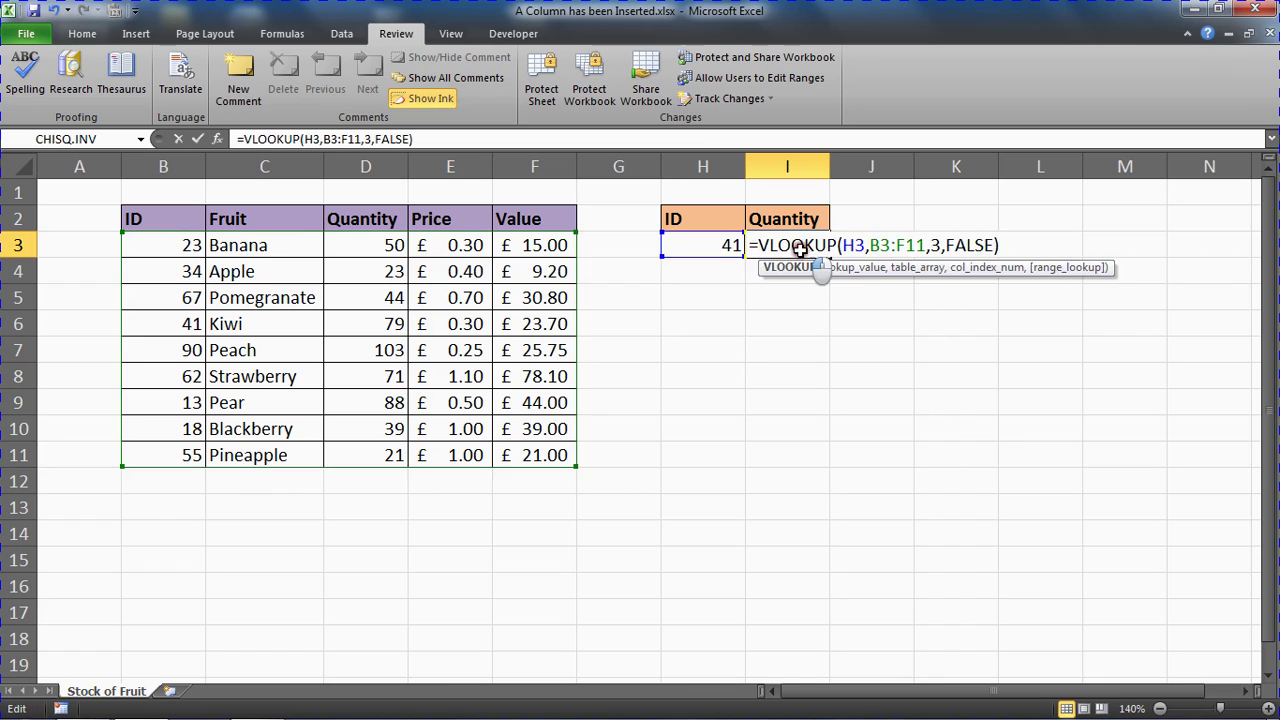
pyautogui.doubleClick(934, 246)
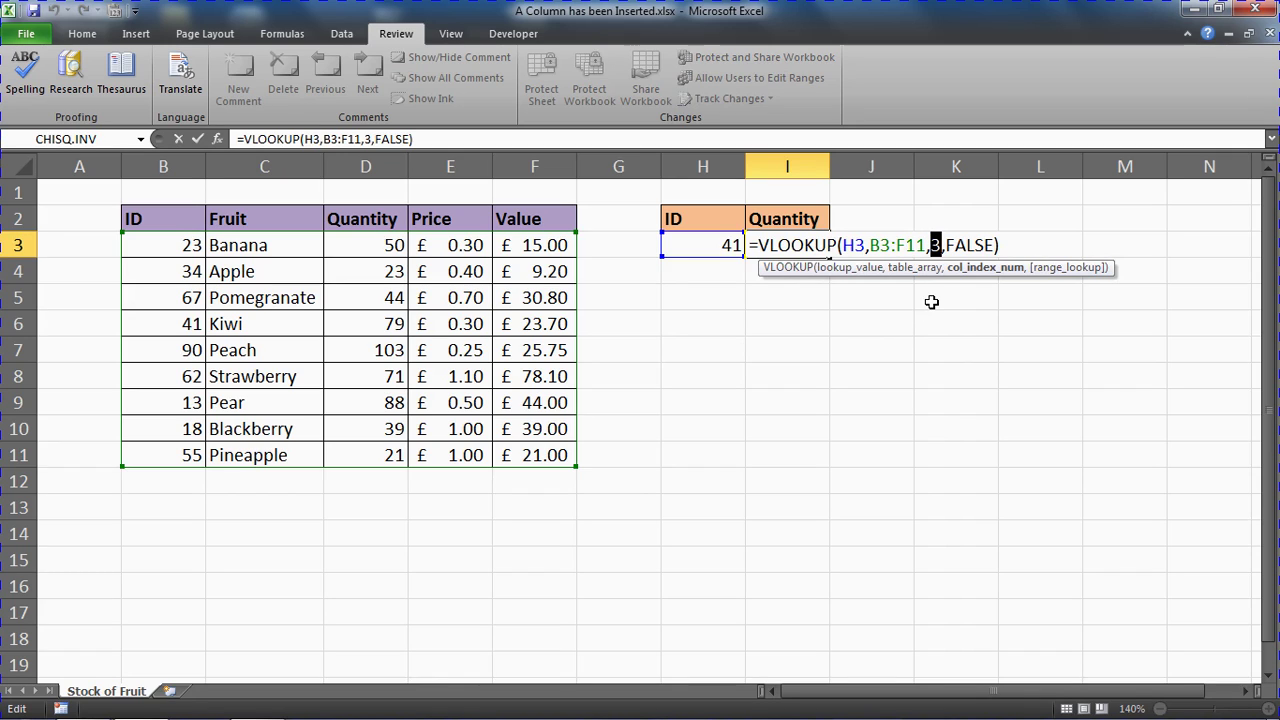
pyautogui.write('match')
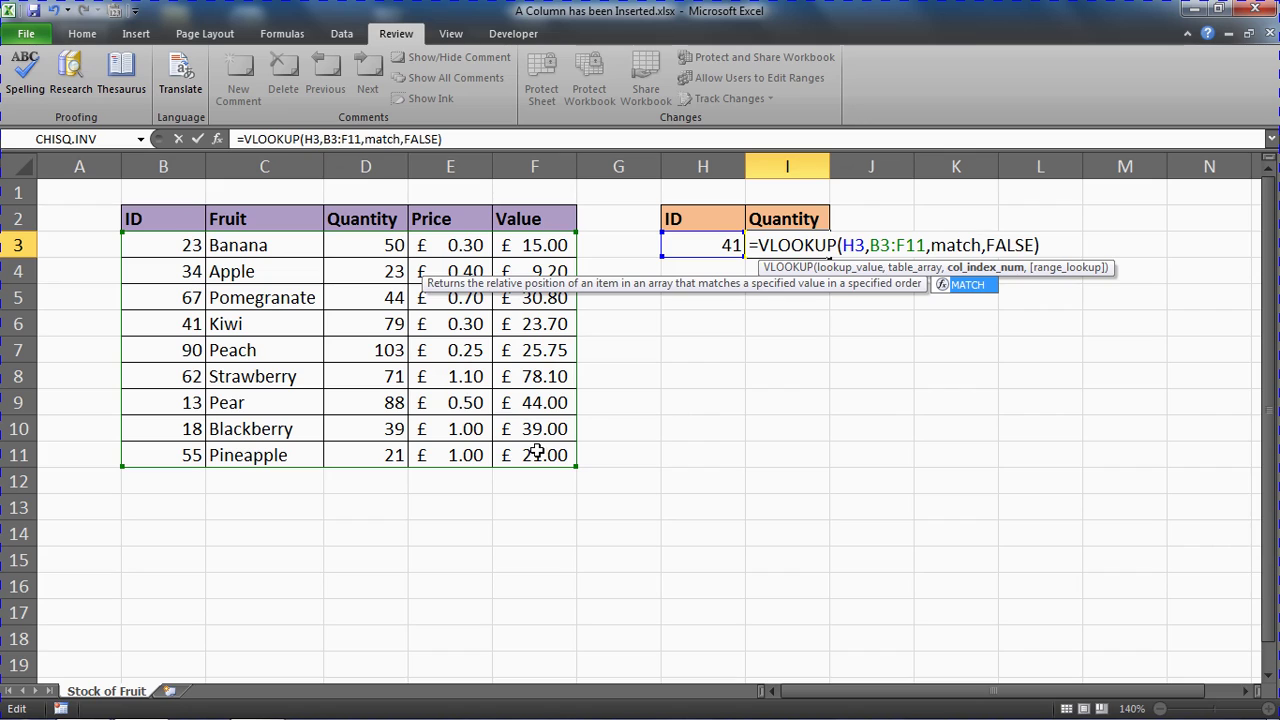
pyautogui.write('(')
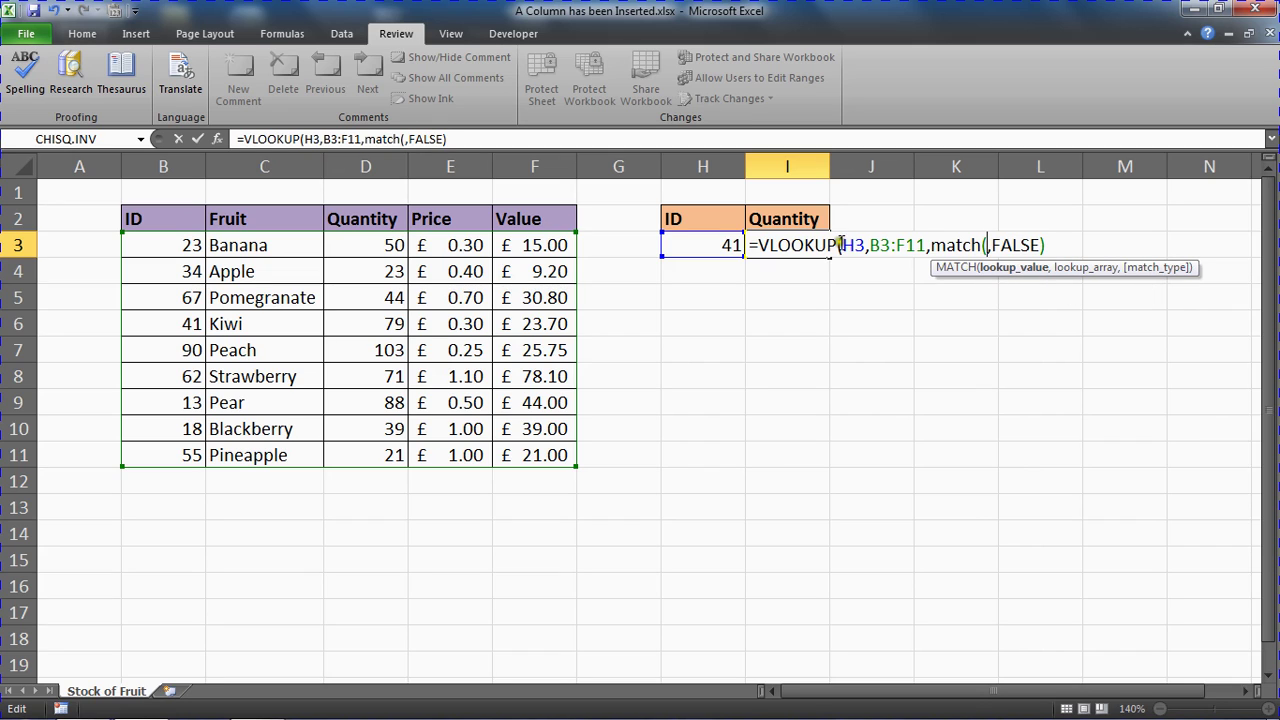
# Step: Complete MATCH($I$2,$B$2:$F$2,0) as the column index and confirm, keeping 79 in I3
pyautogui.click(798, 210)
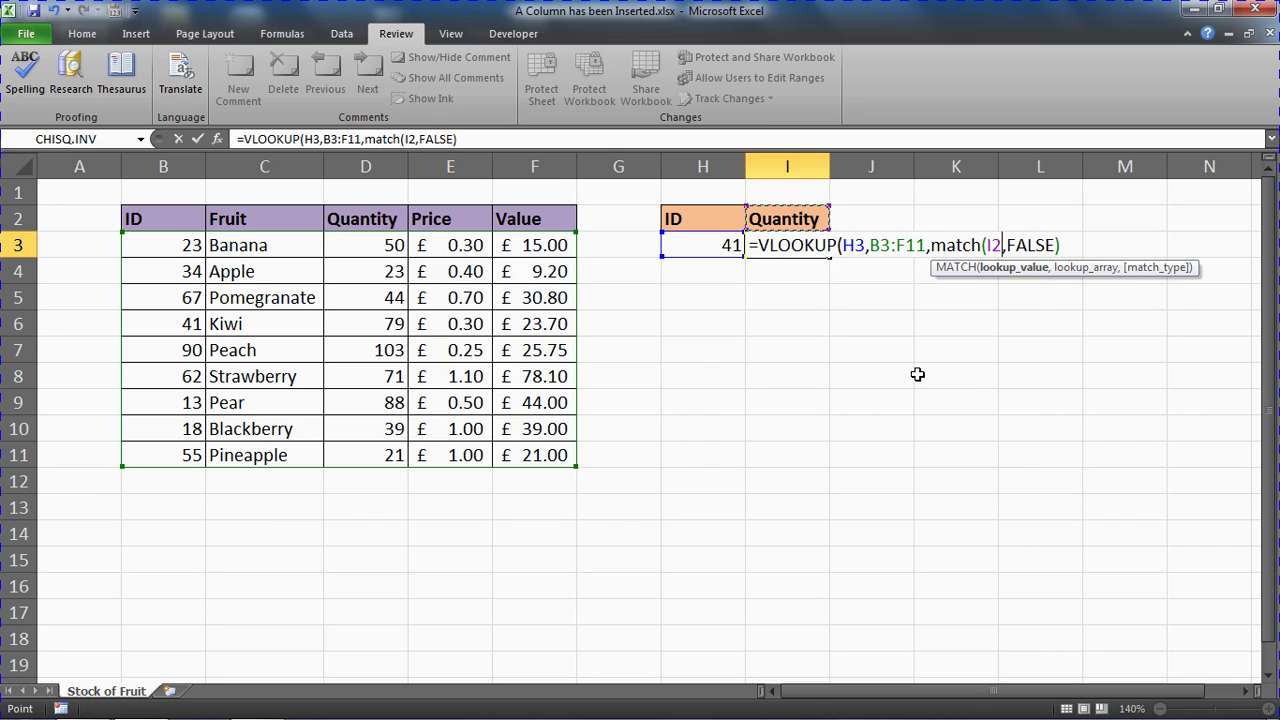
pyautogui.write(',')
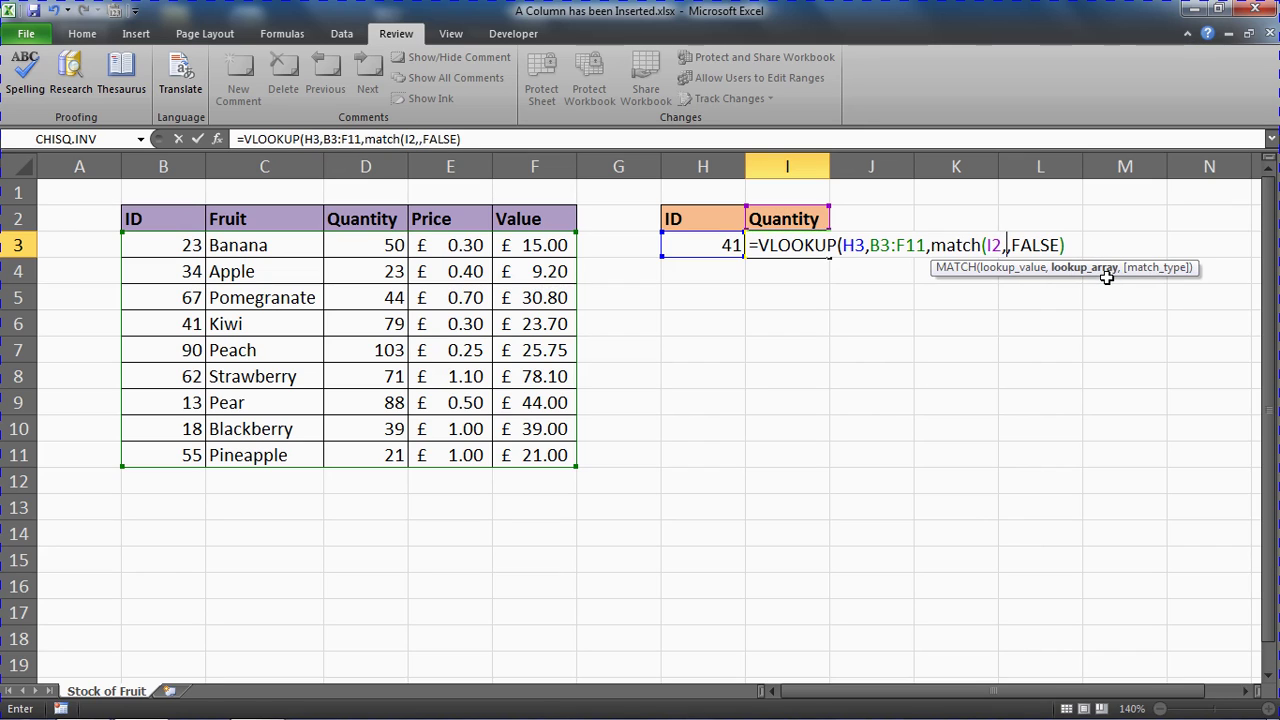
pyautogui.click(170, 214)
pyautogui.moveTo(170, 214); pyautogui.dragTo(505, 214)
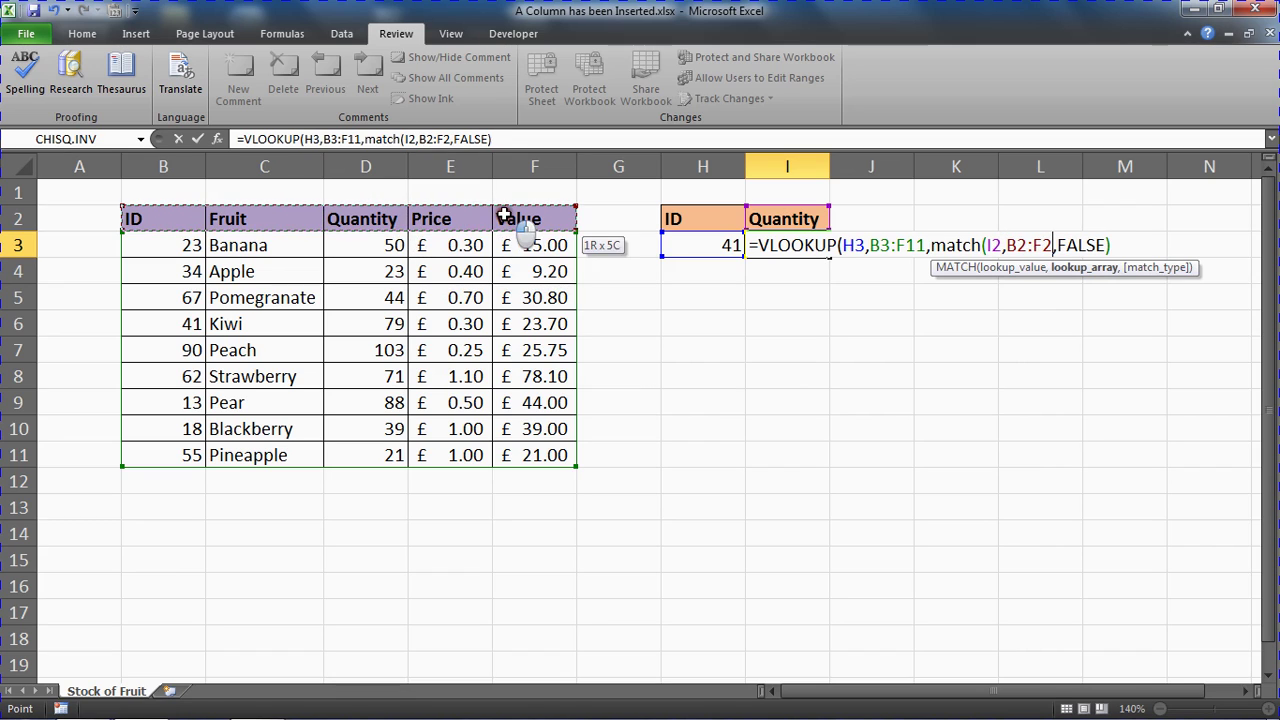
pyautogui.press('F4')
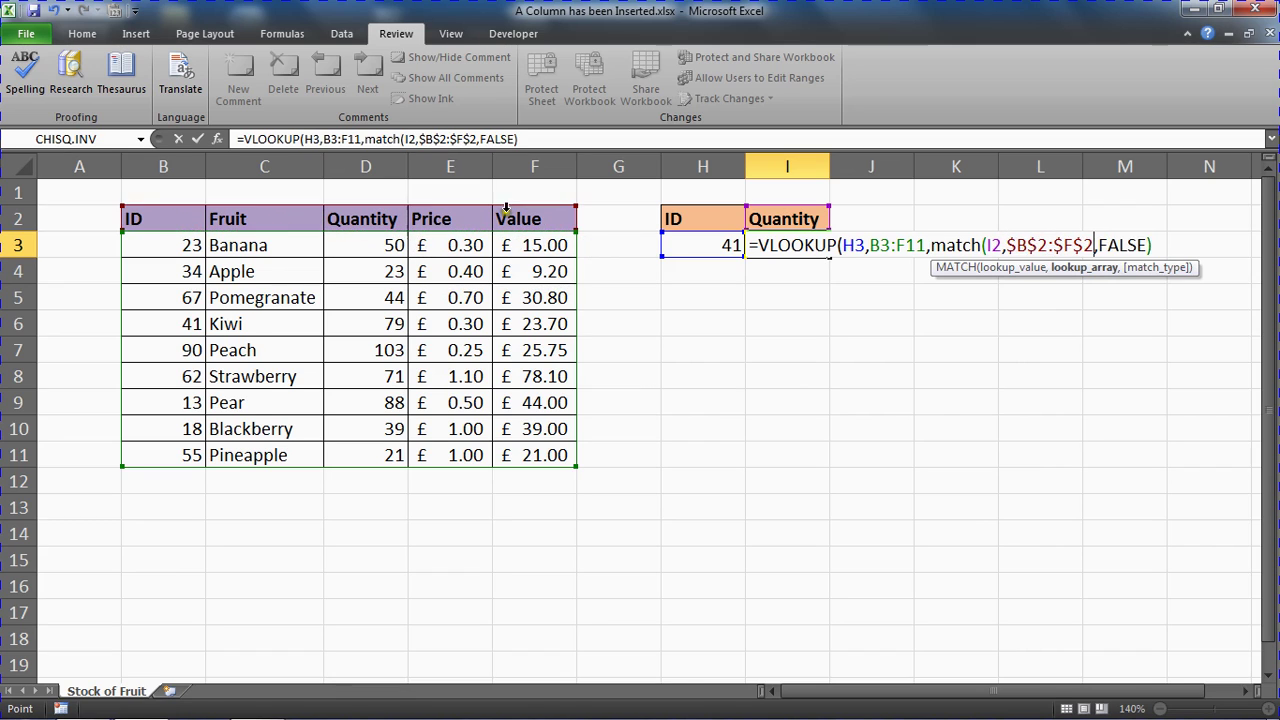
pyautogui.doubleClick(409, 139)
pyautogui.press('F4')
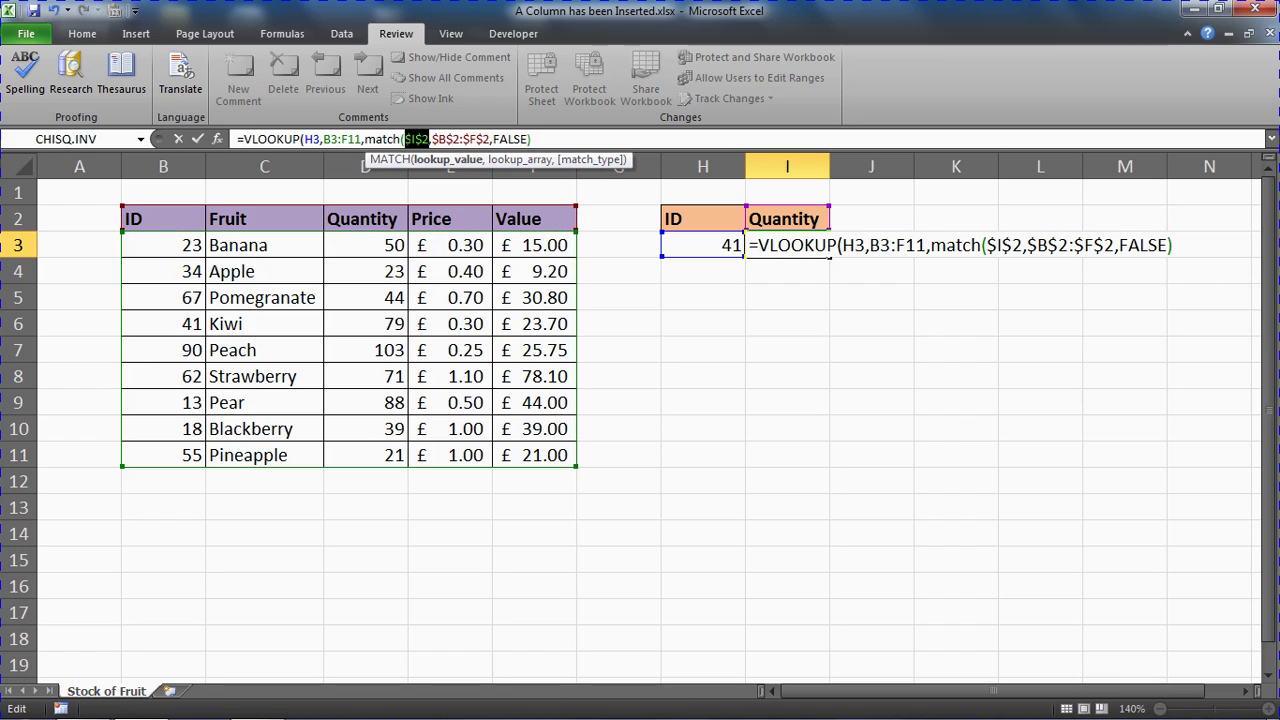
pyautogui.click(489, 138)
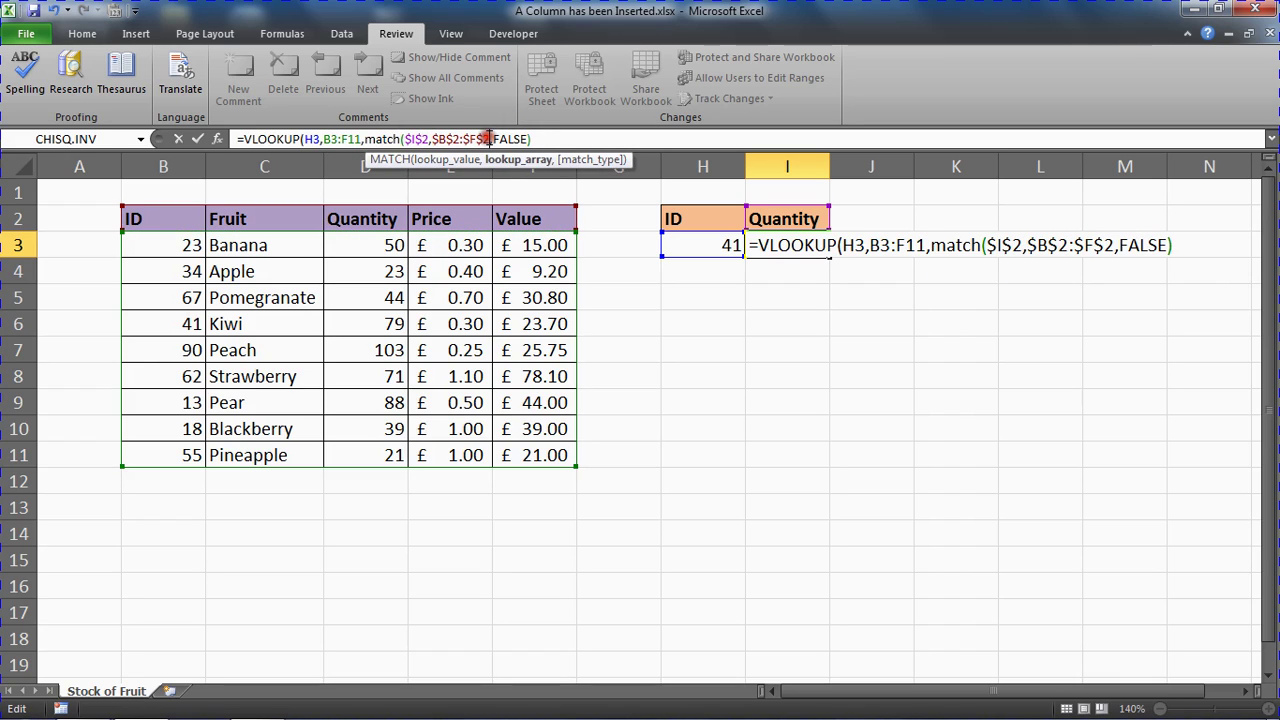
pyautogui.write(',')
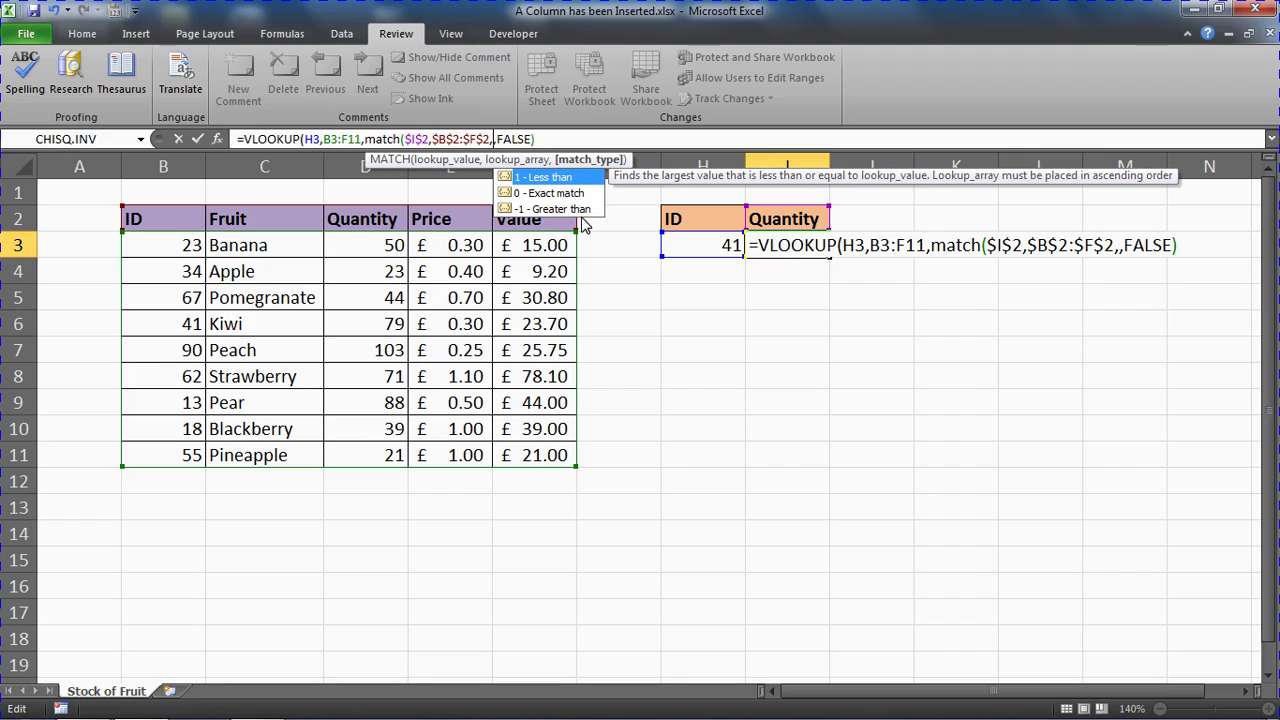
pyautogui.write('0')
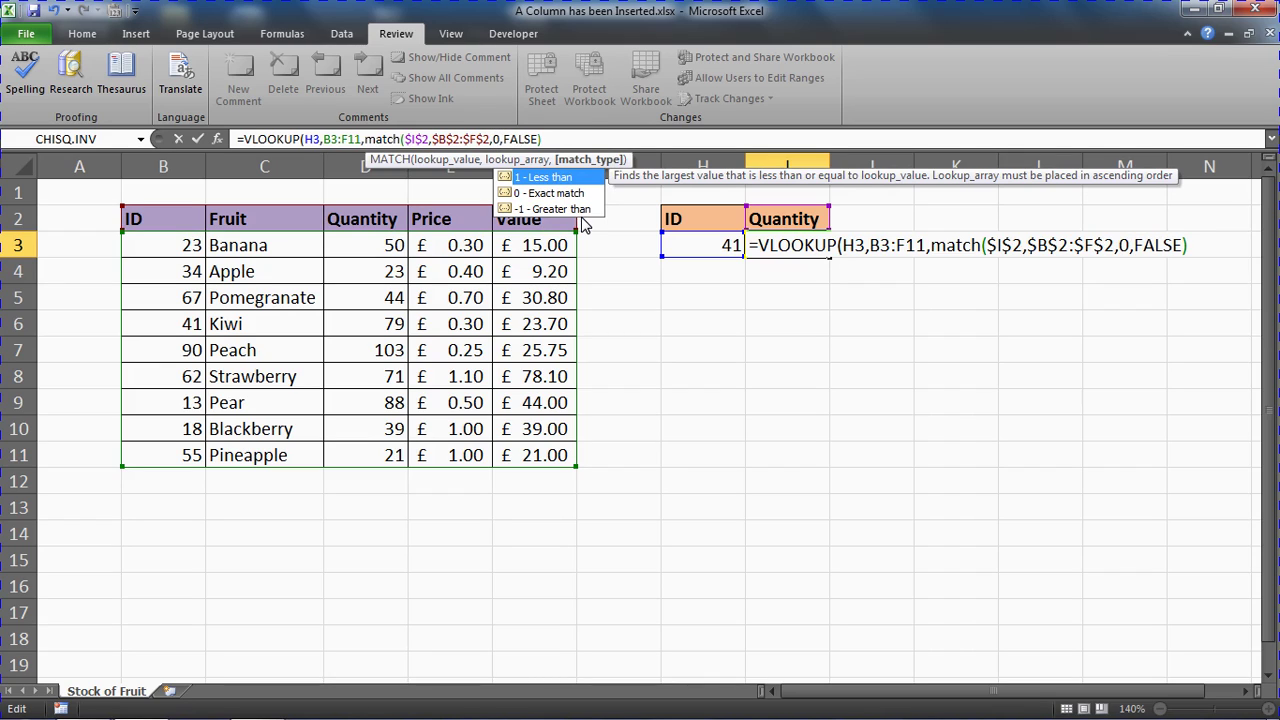
pyautogui.write(')')
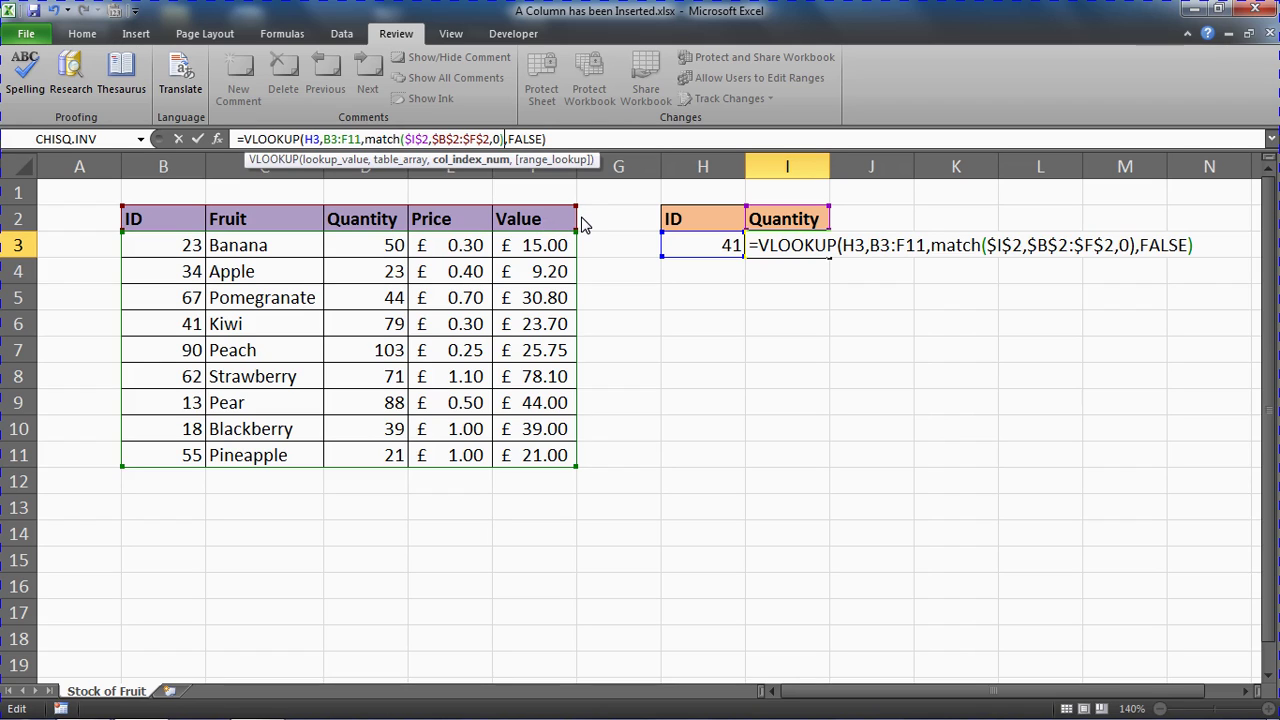
pyautogui.press('Return')
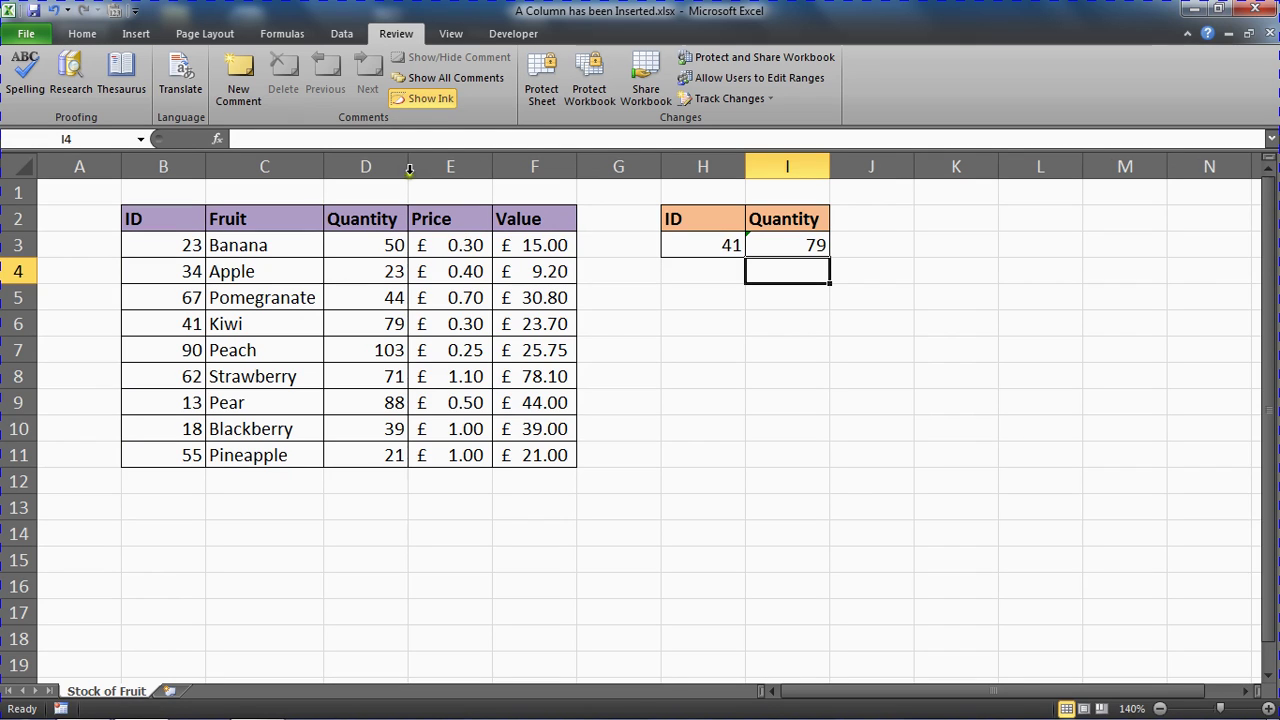
pyautogui.rightClick(353, 170)
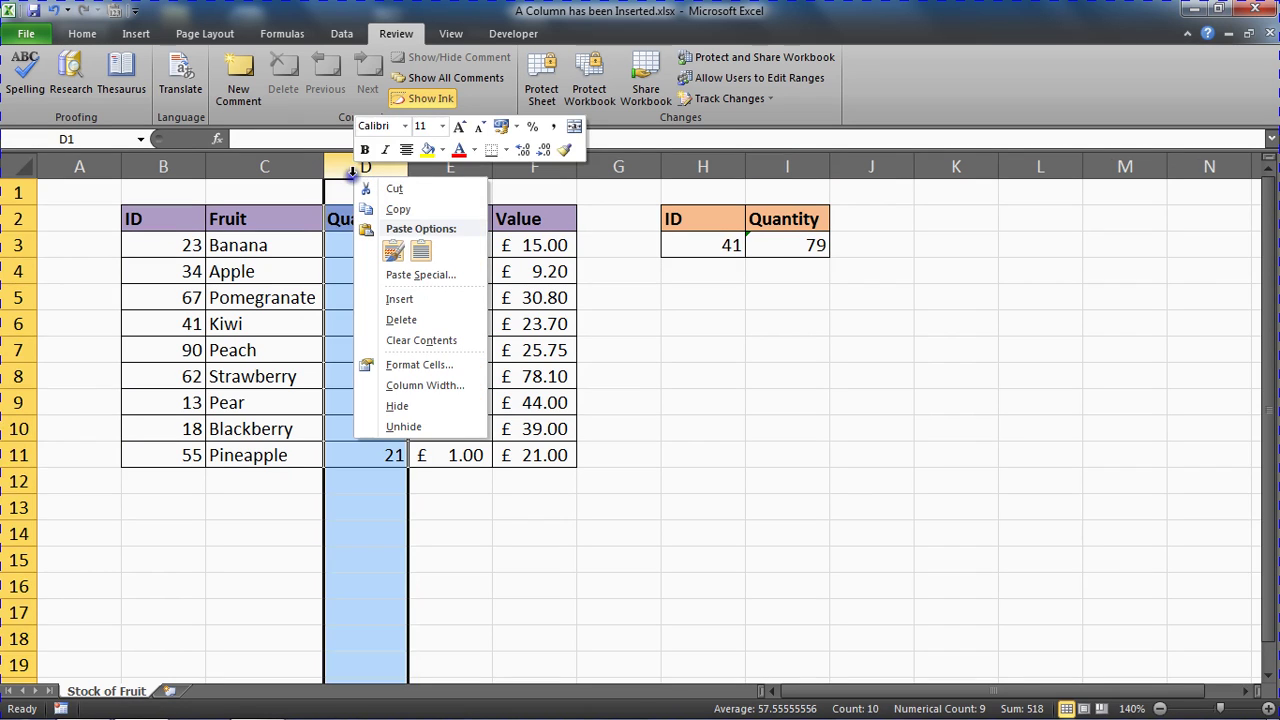
pyautogui.click(390, 302)
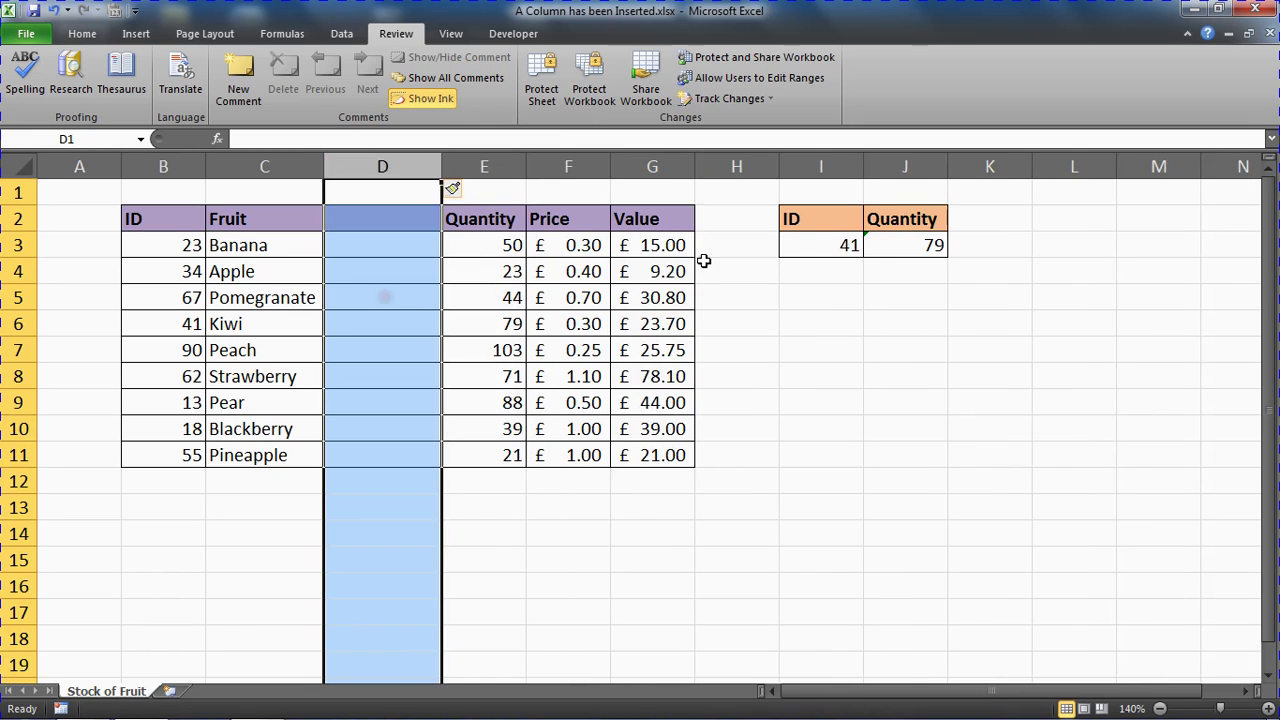
pyautogui.click(888, 247)
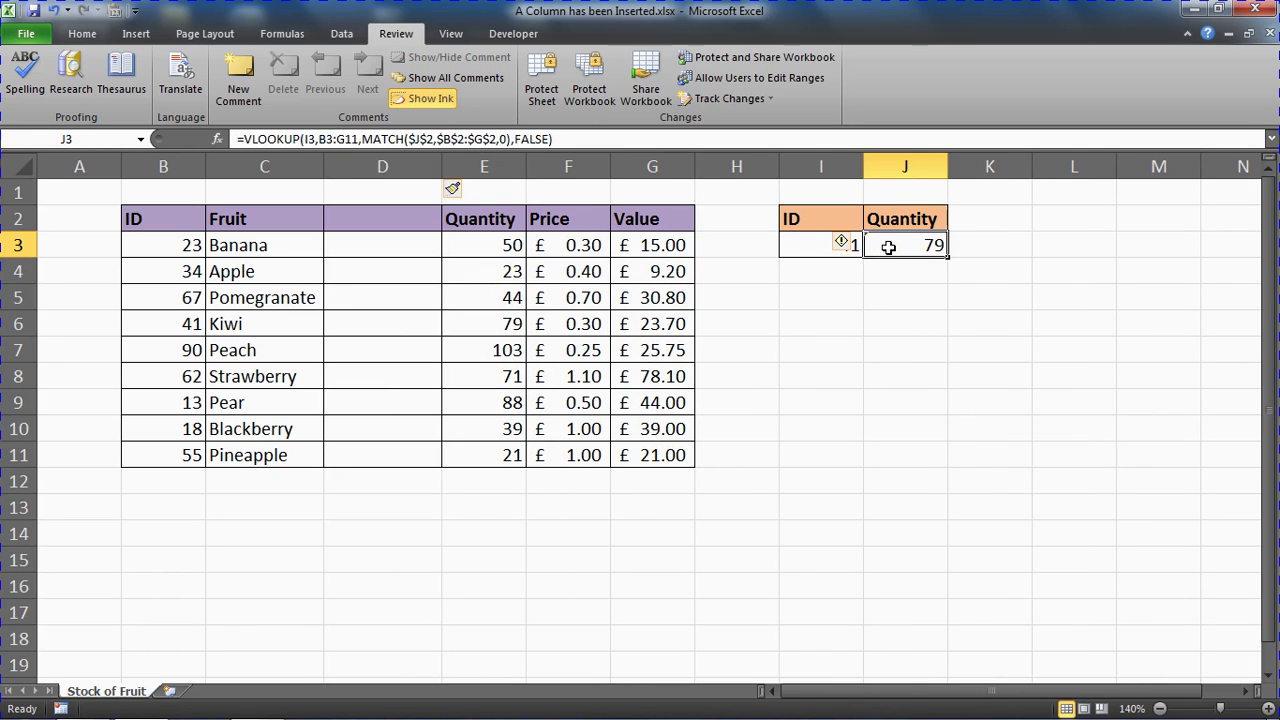
pyautogui.click(903, 218)
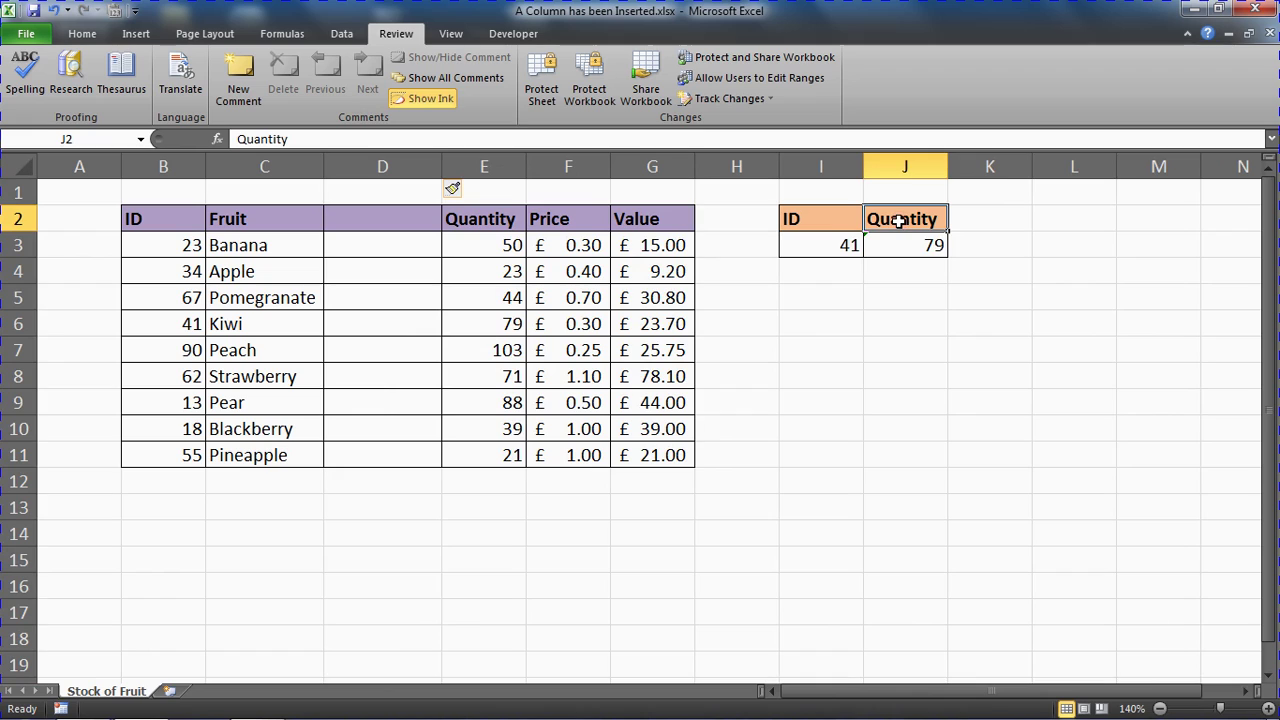
pyautogui.moveTo(163, 218); pyautogui.dragTo(637, 218)
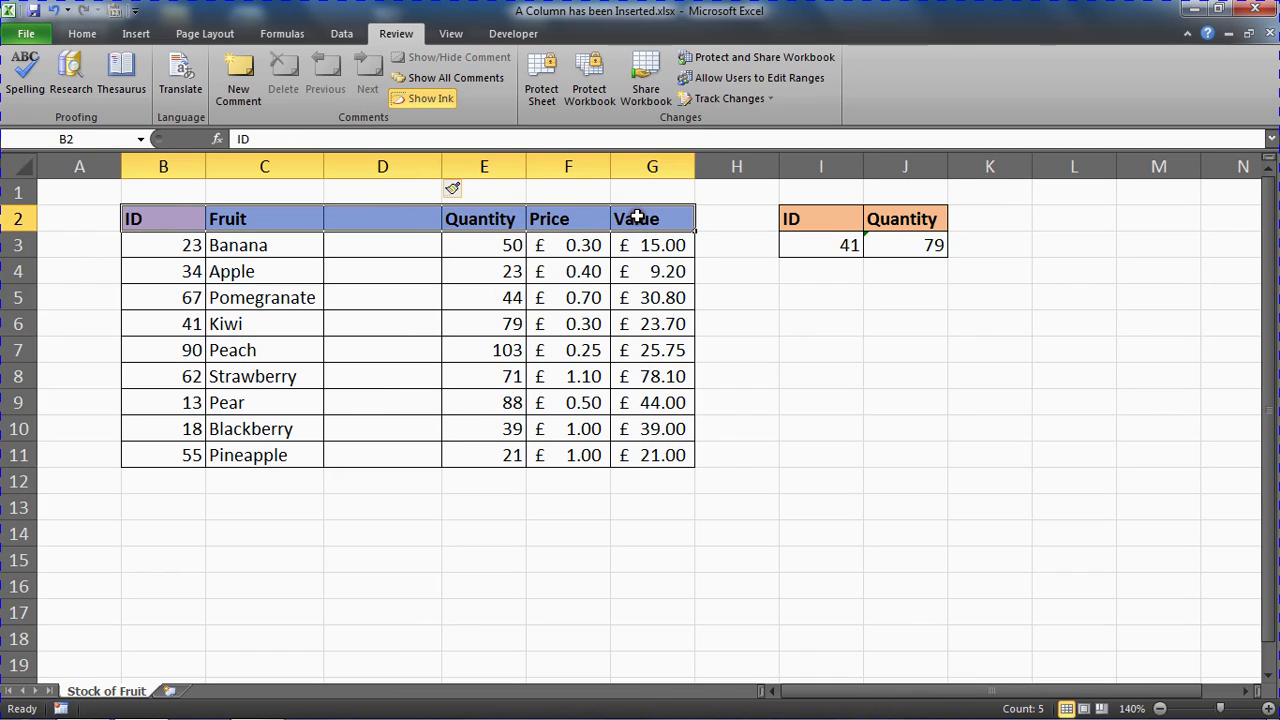
pyautogui.click(507, 219)
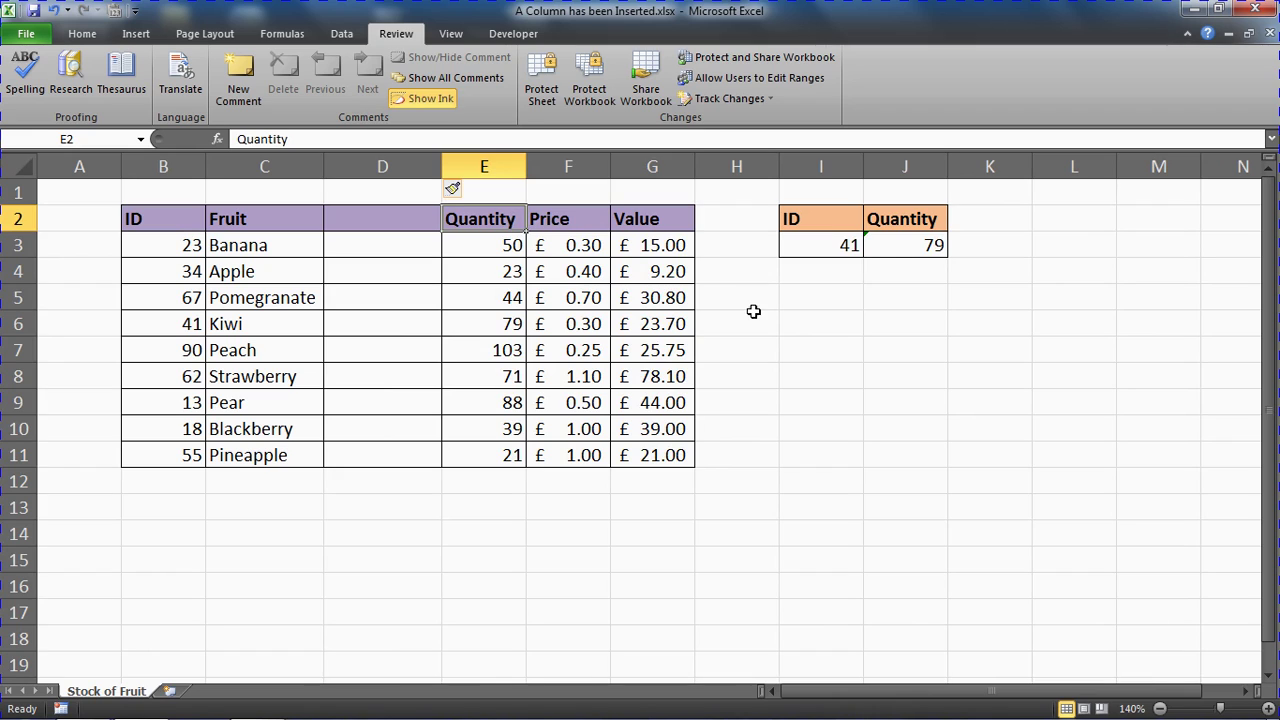
pyautogui.click(916, 241)
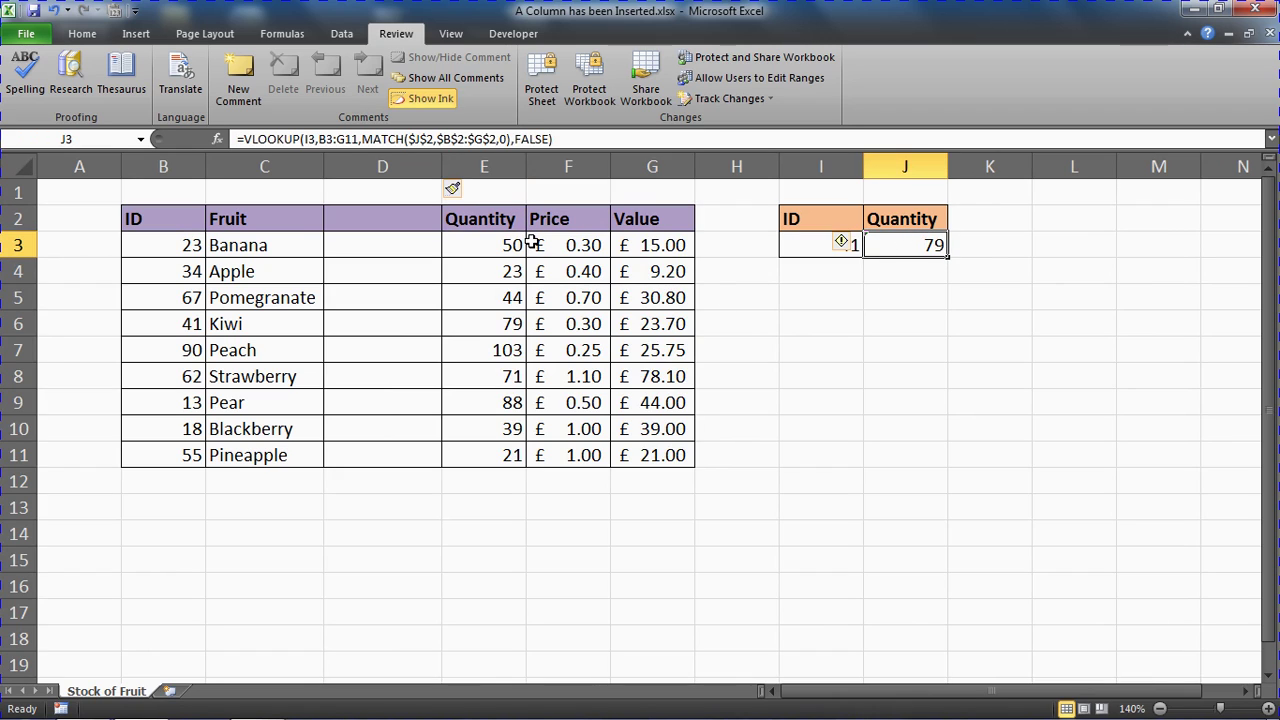
pyautogui.click(390, 167)
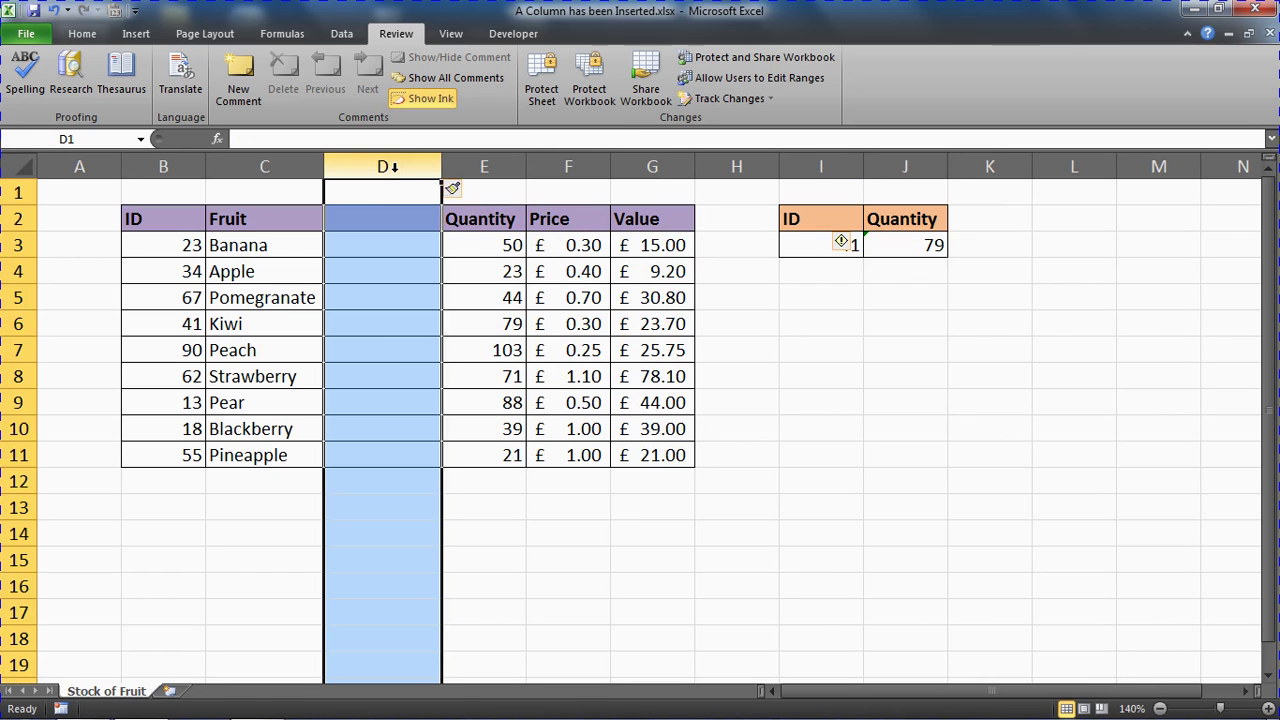
pyautogui.rightClick(394, 170)
pyautogui.click(441, 318)
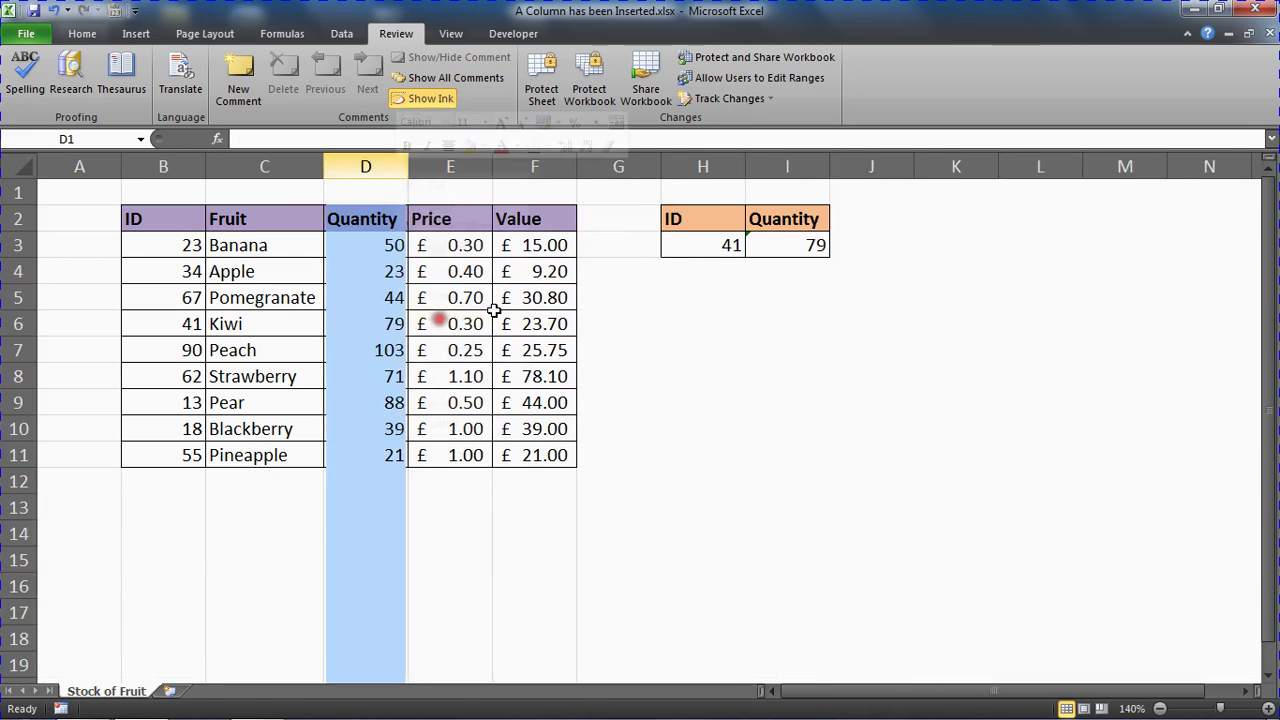
pyautogui.click(720, 318)
pyautogui.doubleClick(791, 242)
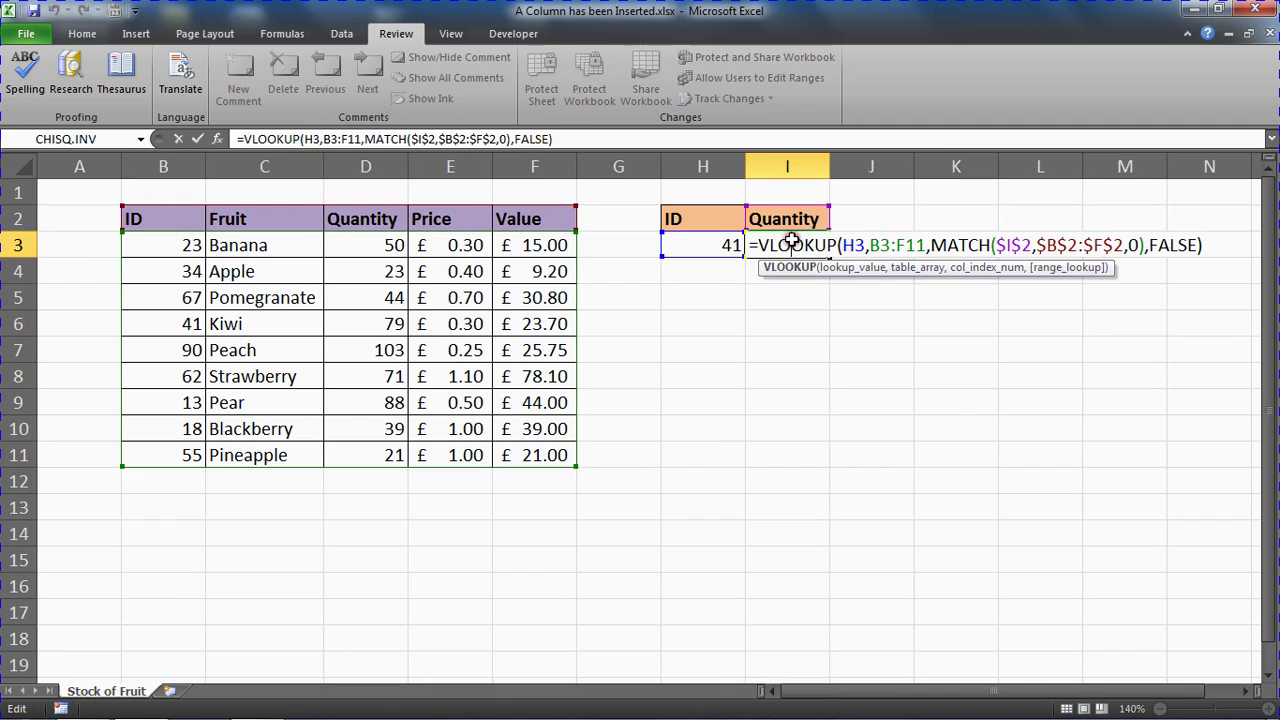